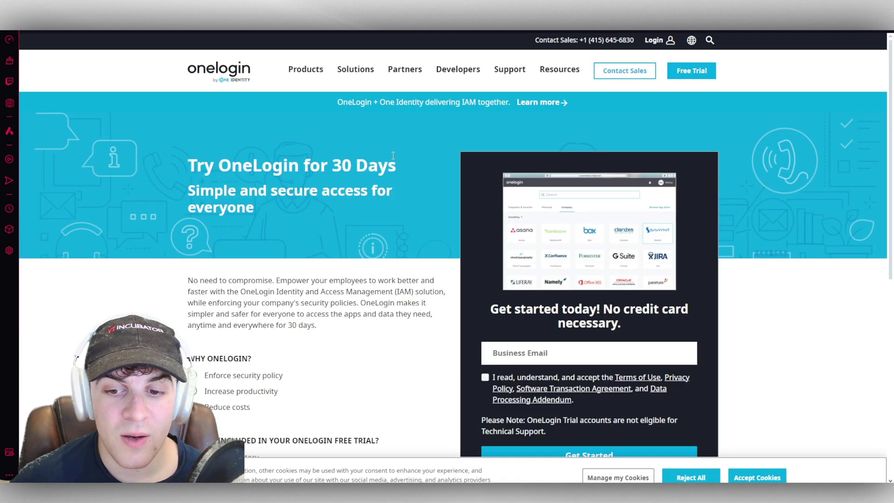
# Scroll through the Try OneLogin page to review the 30-day free trial signup form.
pyautogui.scroll(-1, 392, 156)
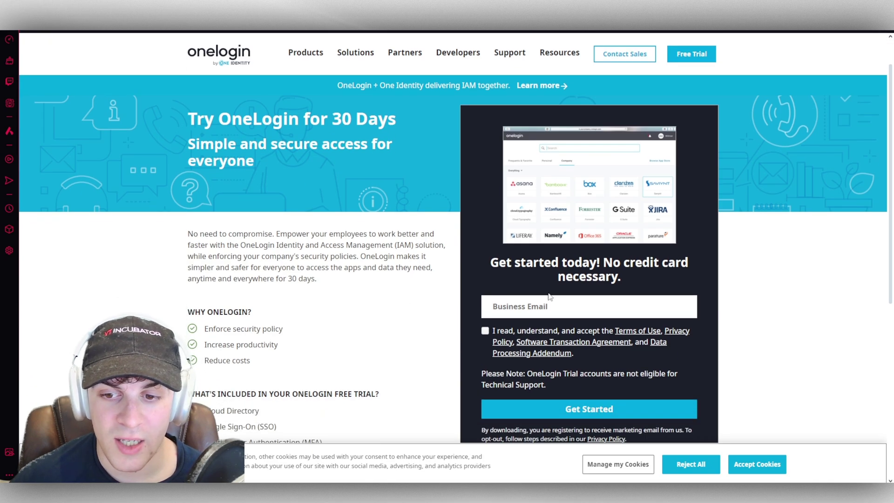
pyautogui.scroll(-2, 542, 304)
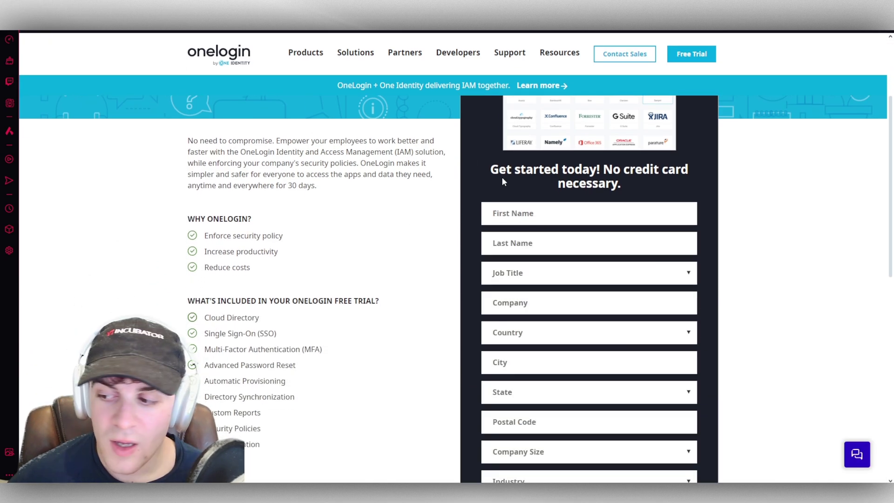
pyautogui.scroll(-1, 582, 231)
pyautogui.scroll(-1, 584, 232)
pyautogui.scroll(1, 577, 210)
pyautogui.scroll(-1, 571, 192)
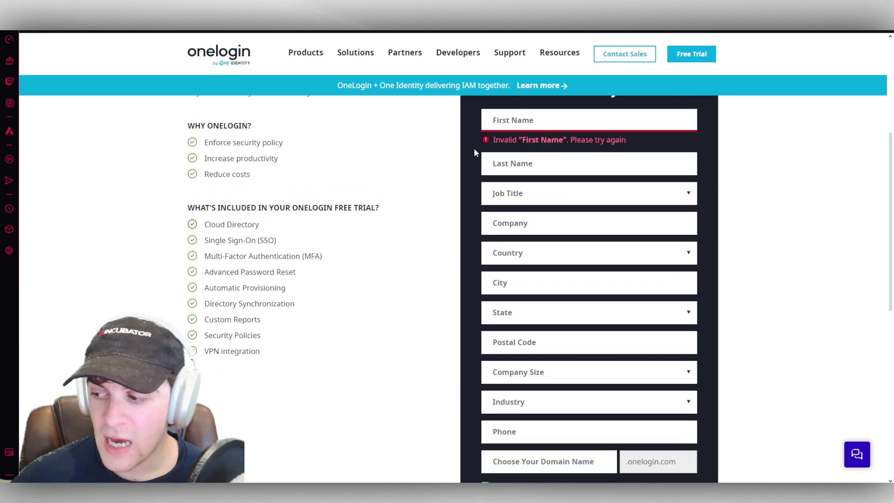
pyautogui.scroll(-2, 473, 147)
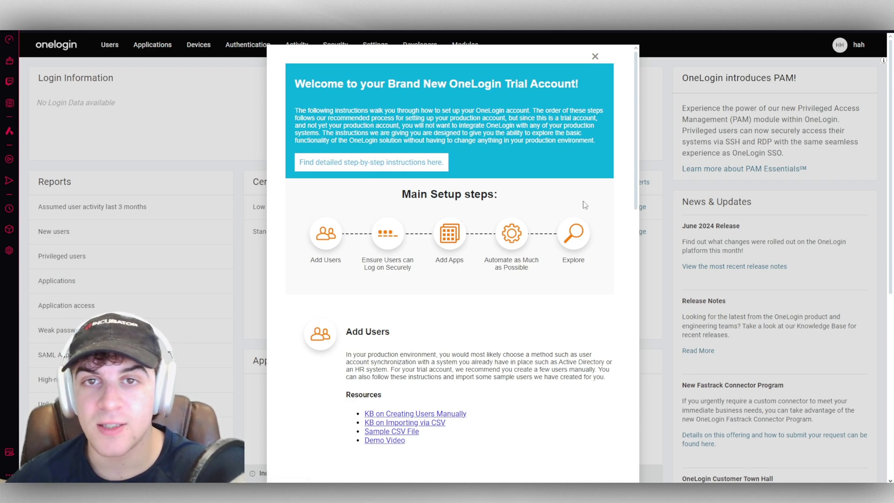
# Scroll through the welcome guide's Main Setup steps and check the sample CSV file link's options.
pyautogui.scroll(-2, 480, 216)
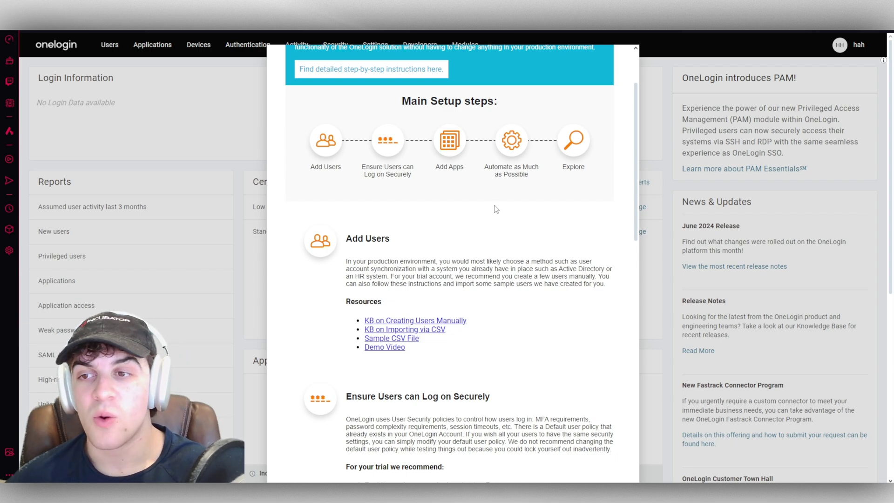
pyautogui.scroll(2, 494, 208)
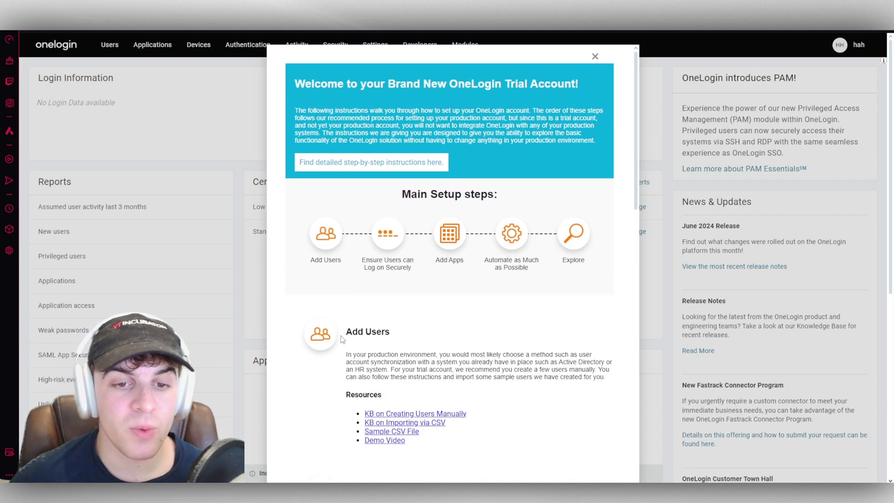
pyautogui.scroll(-2, 345, 341)
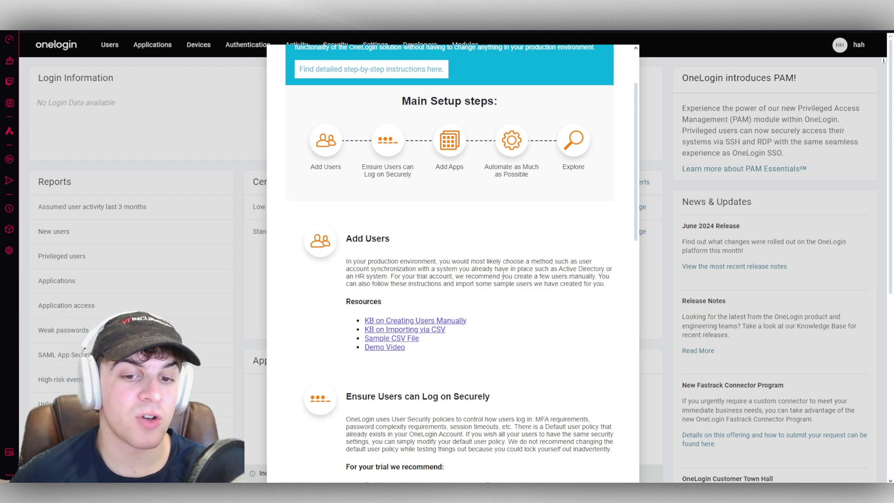
pyautogui.rightClick(415, 326)
pyautogui.press('Escape')
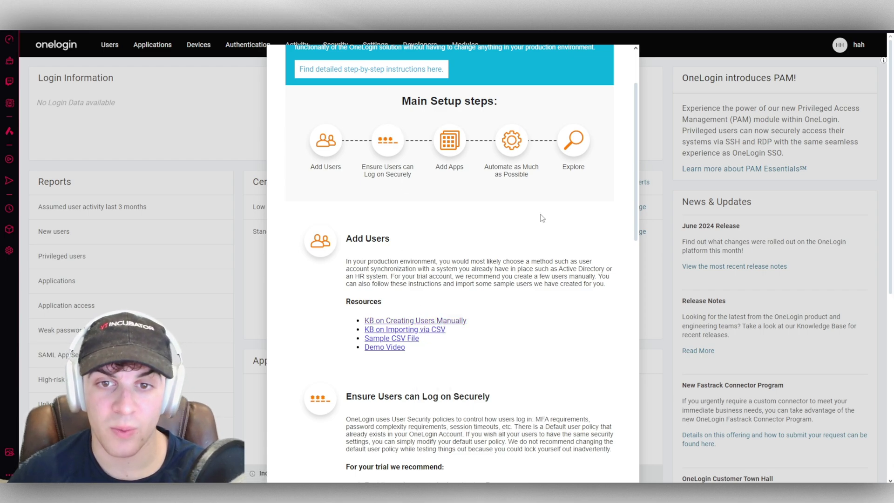
pyautogui.scroll(2, 501, 234)
pyautogui.scroll(-2, 501, 235)
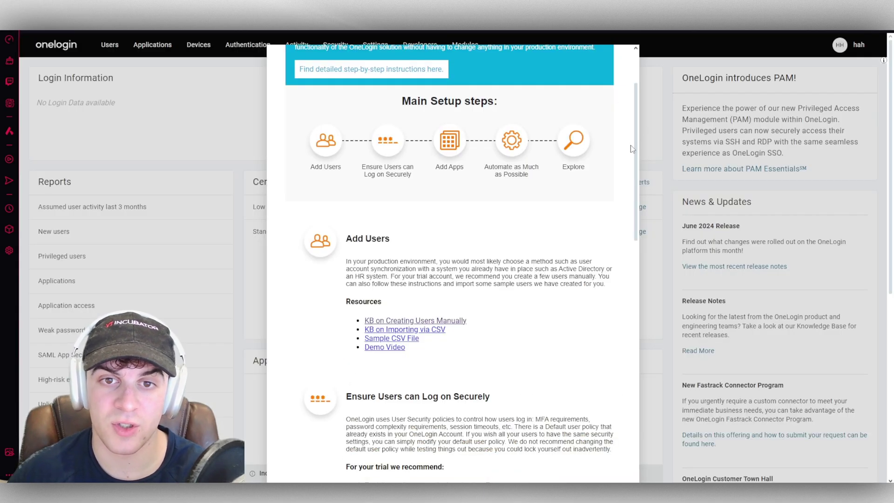
pyautogui.scroll(2, 632, 148)
pyautogui.press('Escape')
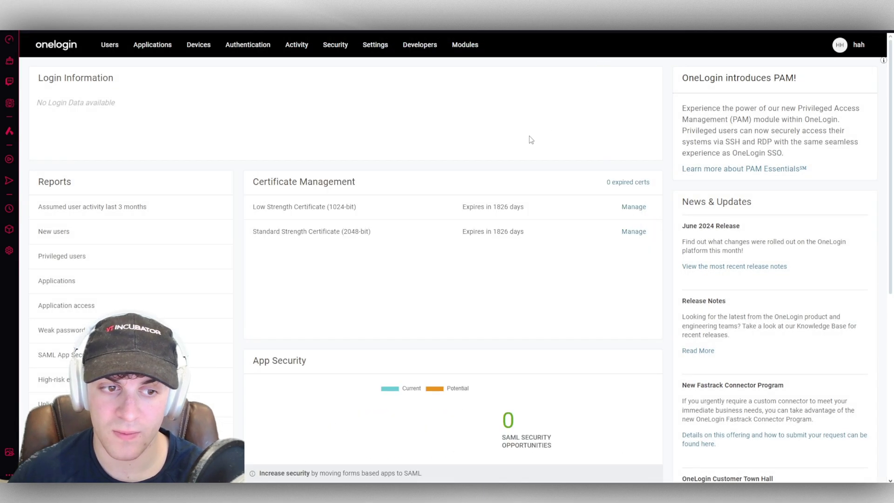
pyautogui.moveTo(156, 58)
pyautogui.moveTo(111, 56)
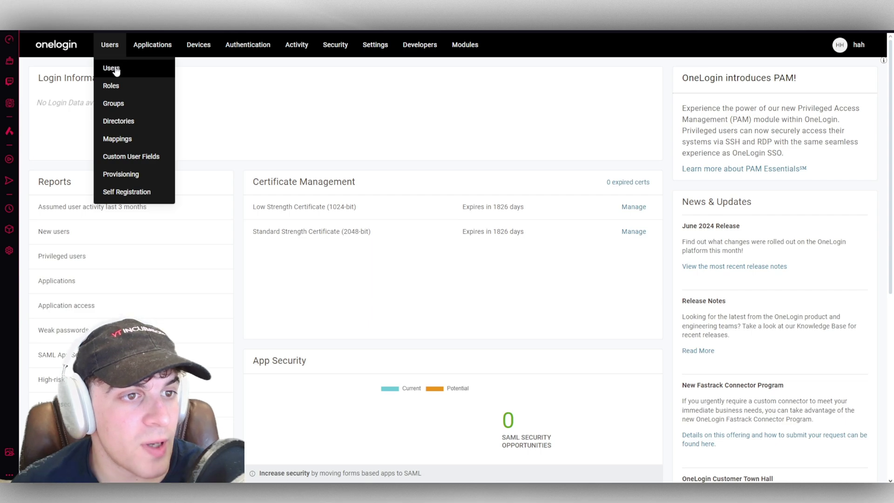
pyautogui.click(115, 69)
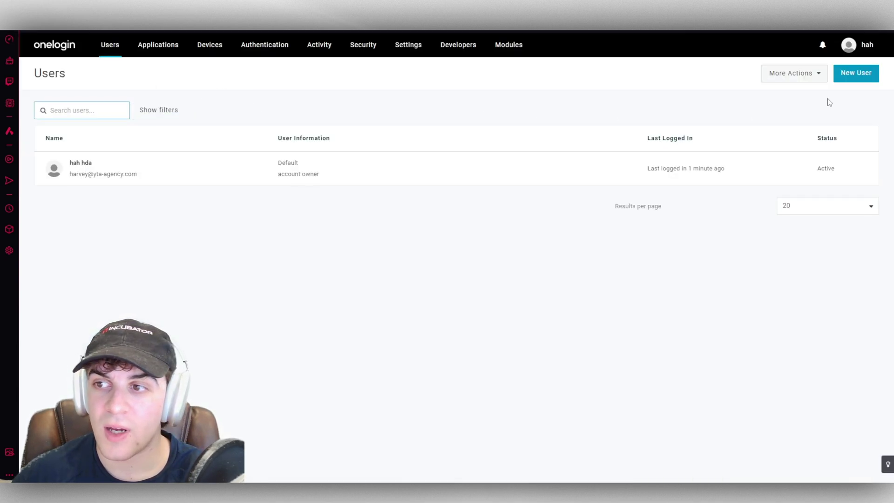
pyautogui.click(819, 73)
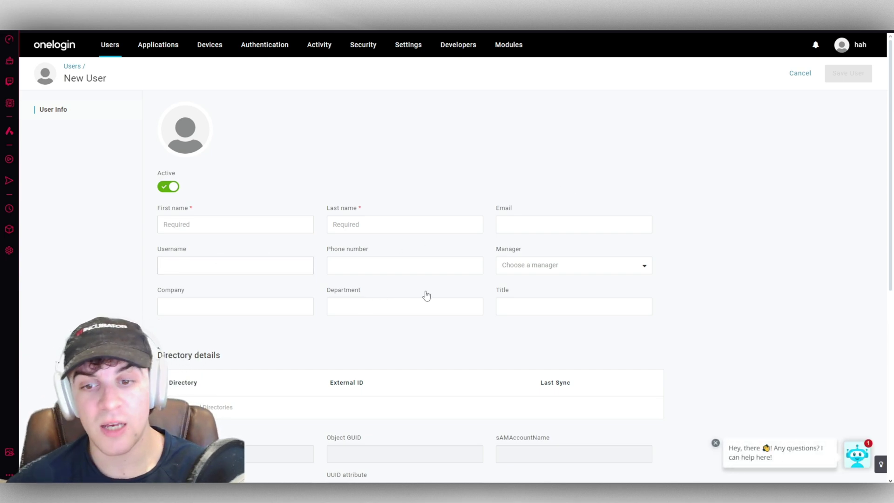
pyautogui.click(535, 270)
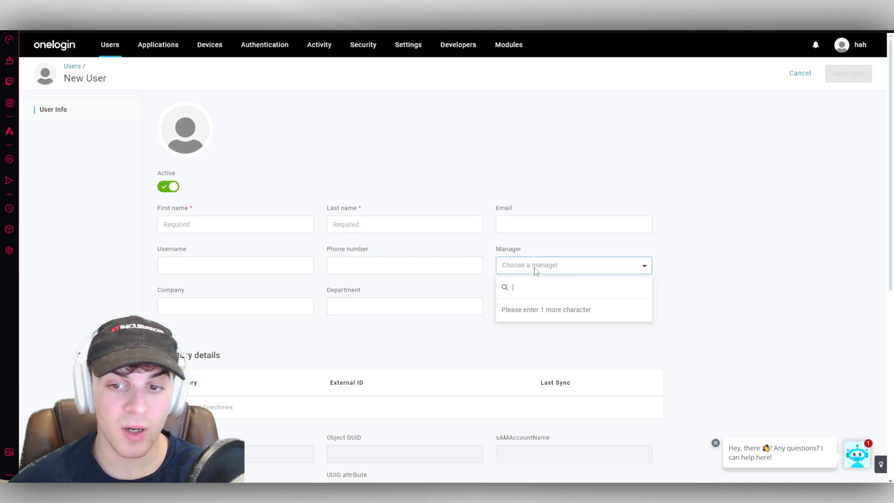
pyautogui.click(719, 284)
pyautogui.scroll(-2, 425, 188)
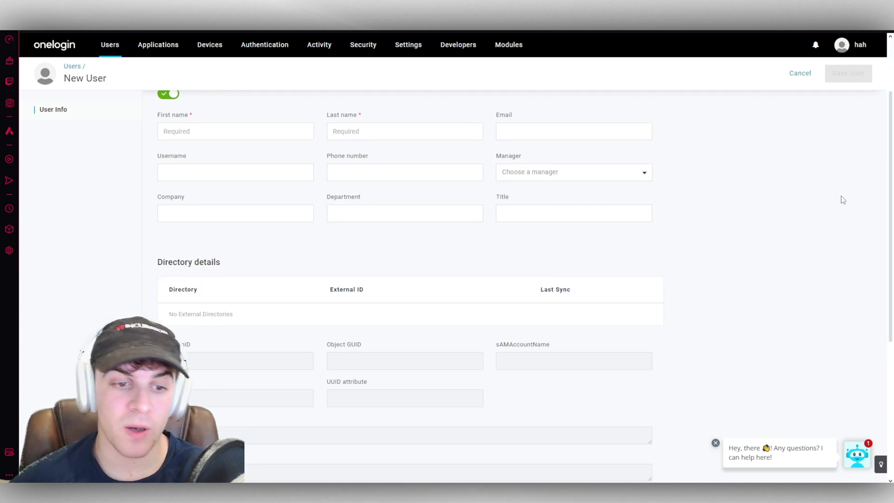
pyautogui.scroll(-3, 842, 201)
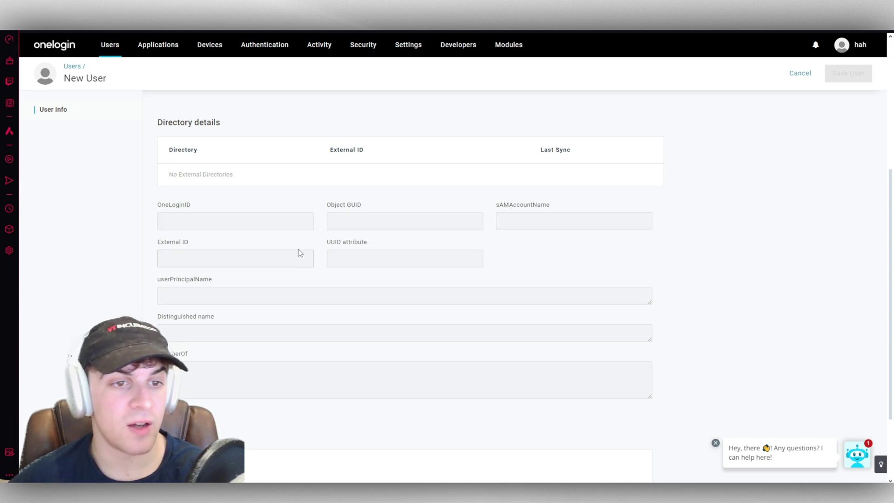
pyautogui.scroll(-3, 357, 249)
pyautogui.scroll(7, 605, 233)
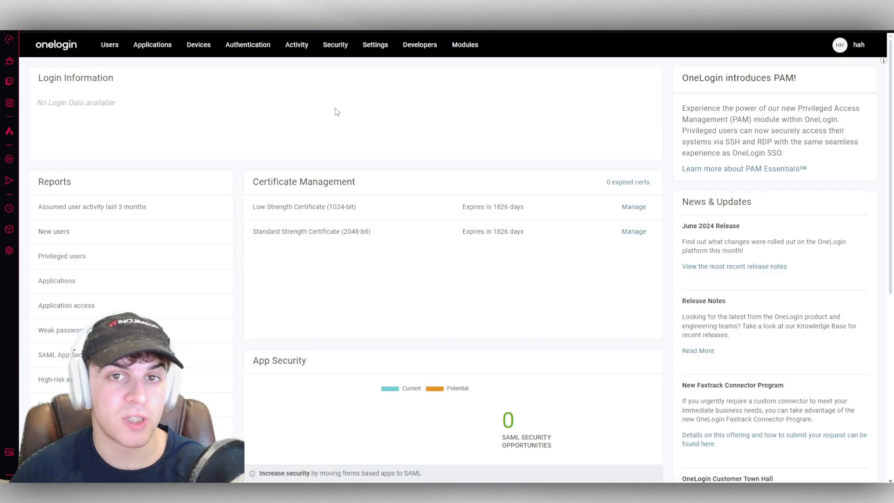
# Create a new role named TEST and save it.
pyautogui.moveTo(108, 48)
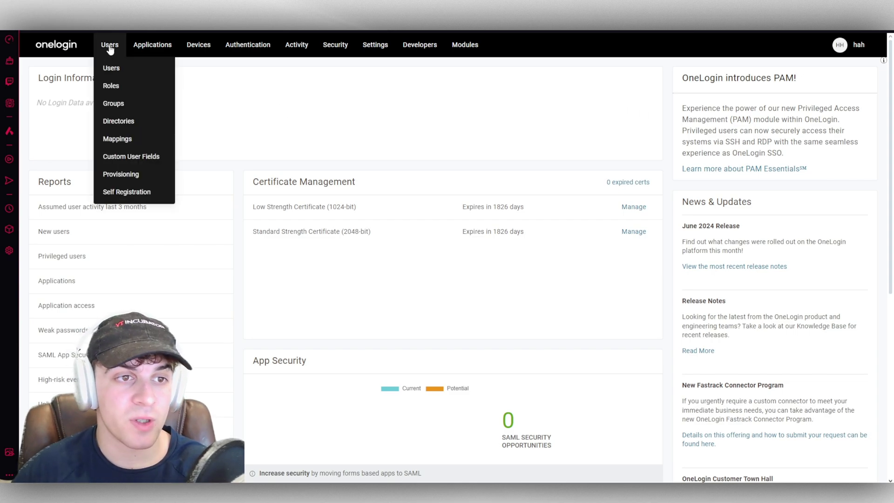
pyautogui.click(110, 85)
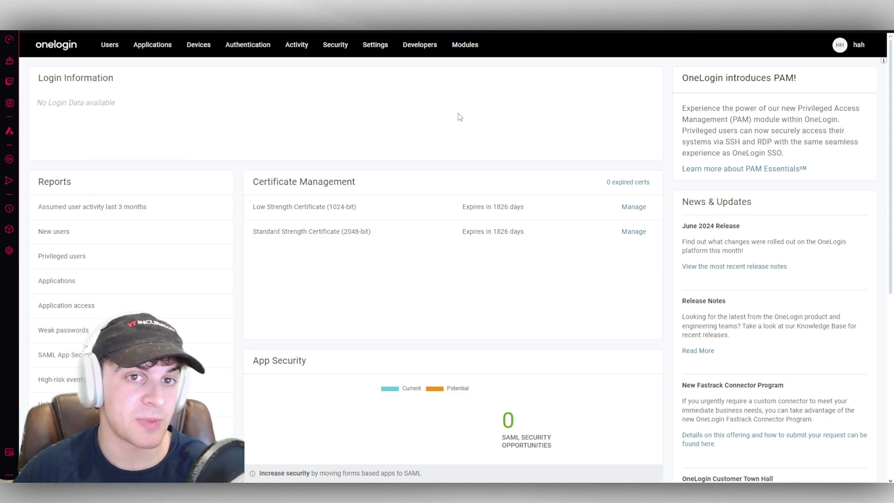
pyautogui.click(861, 74)
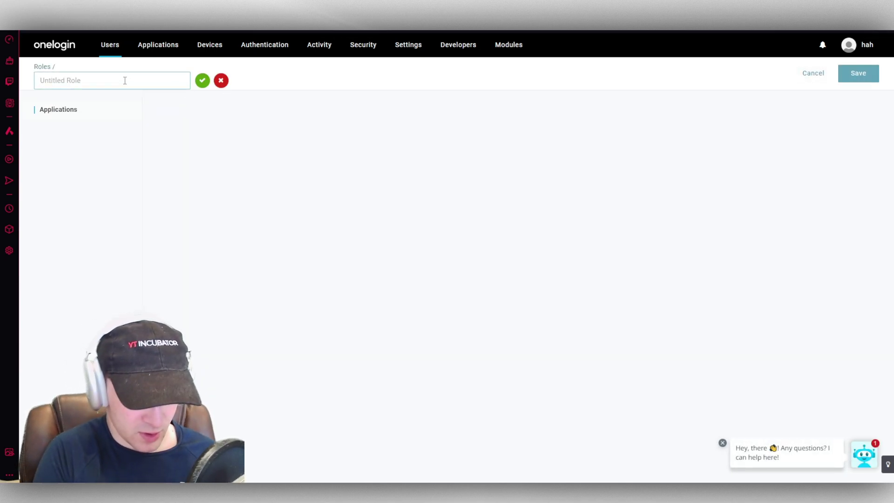
pyautogui.write('TEST')
pyautogui.click(202, 80)
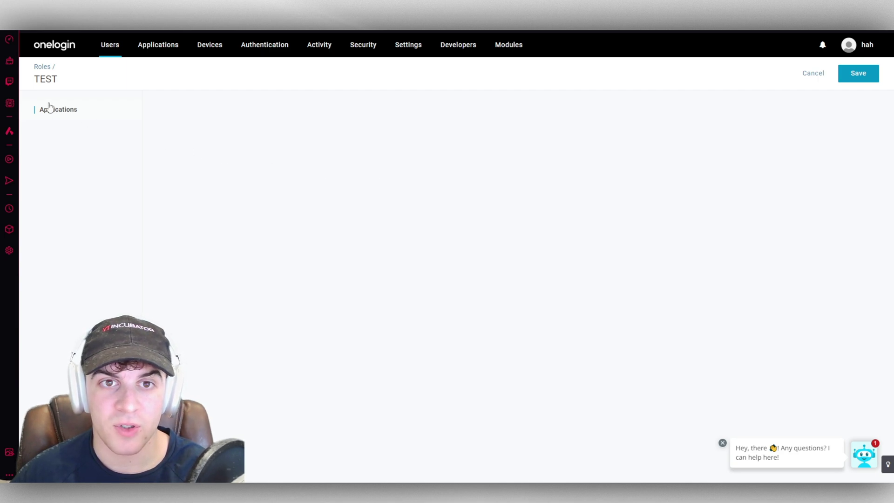
pyautogui.click(722, 443)
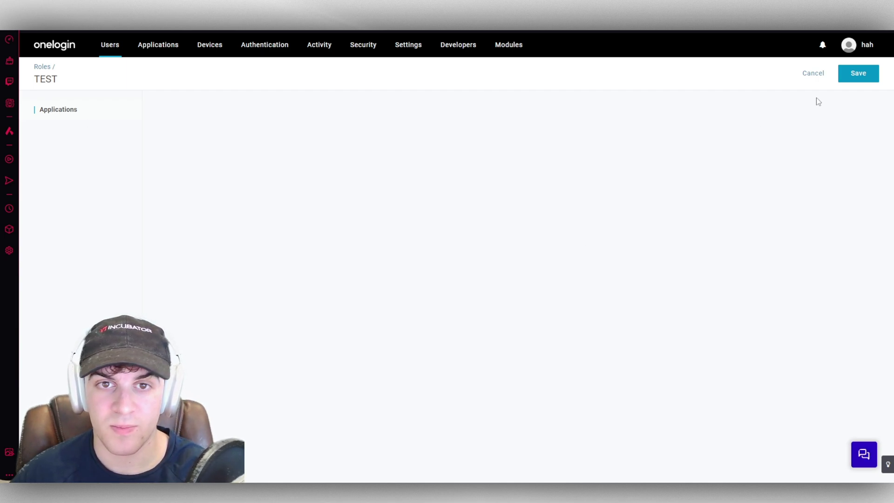
pyautogui.click(850, 74)
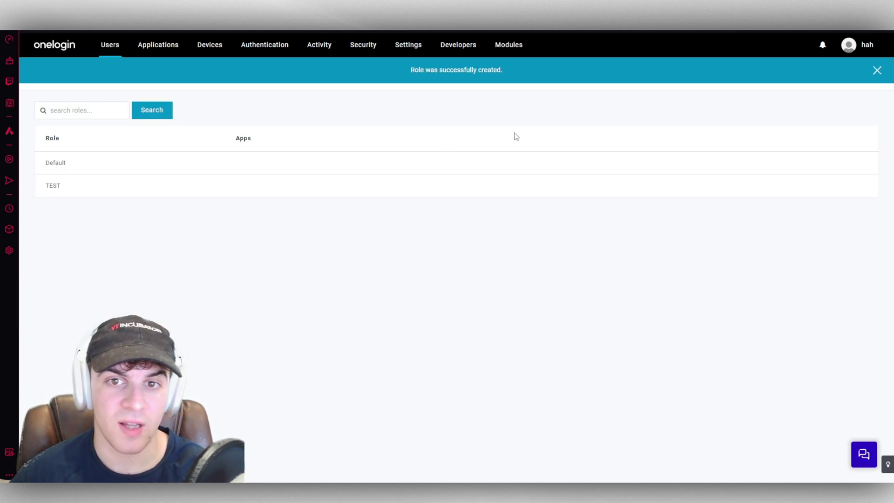
# Open the TEST role to view its users and admin privileges, then check pending tasks.
pyautogui.click(194, 194)
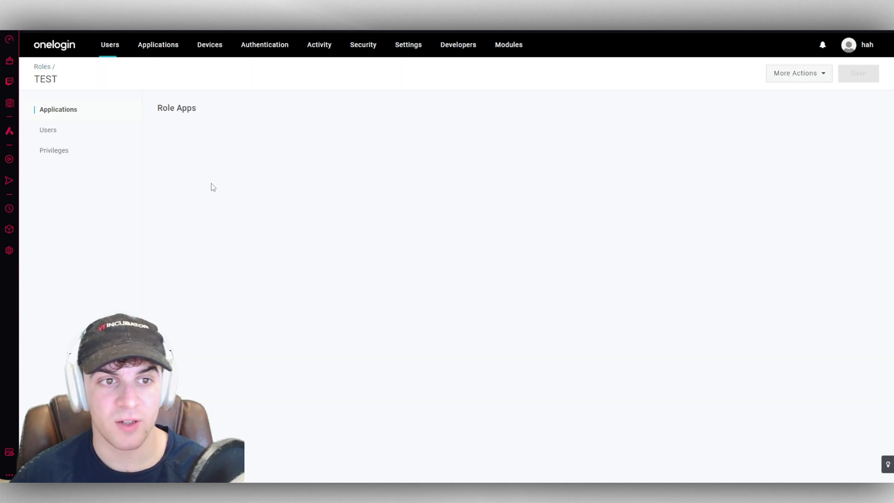
pyautogui.click(70, 135)
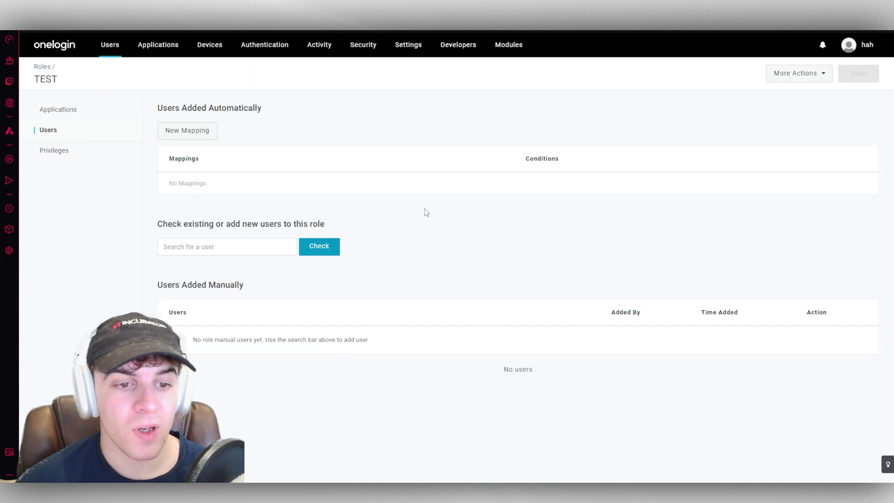
pyautogui.click(90, 148)
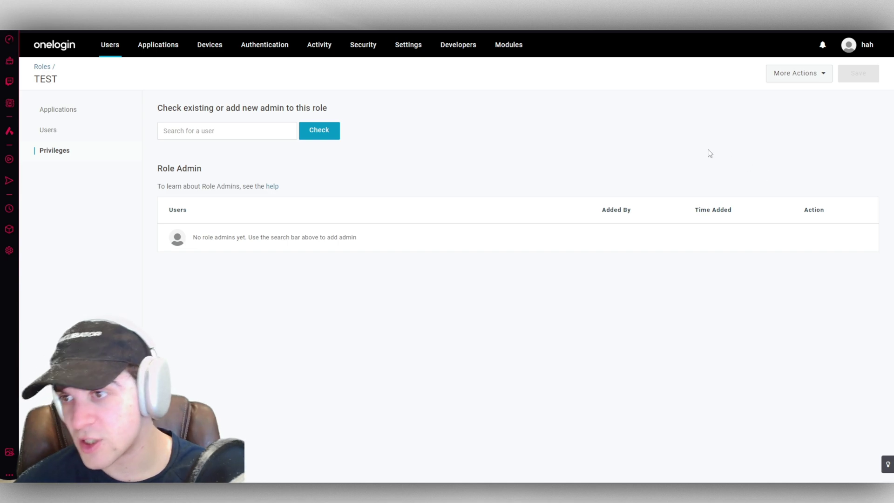
pyautogui.click(822, 46)
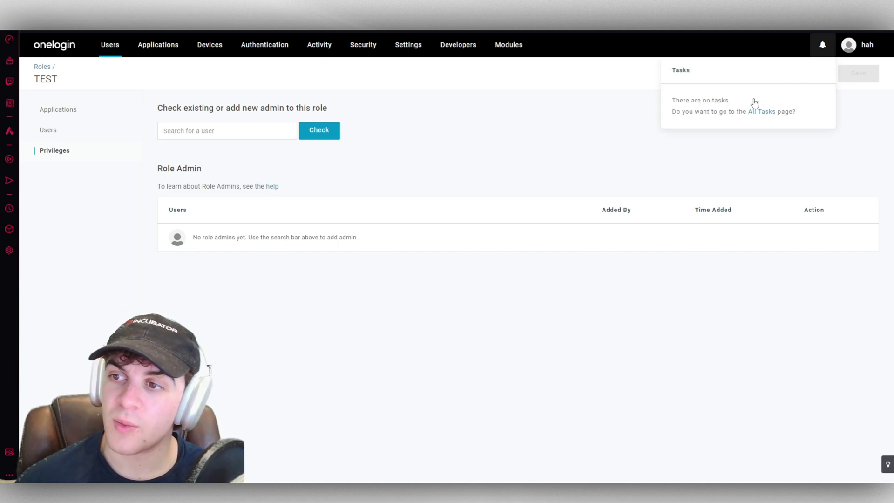
# Look over the Groups list and available directory types, then start a new user mapping.
pyautogui.moveTo(108, 60)
pyautogui.click(113, 103)
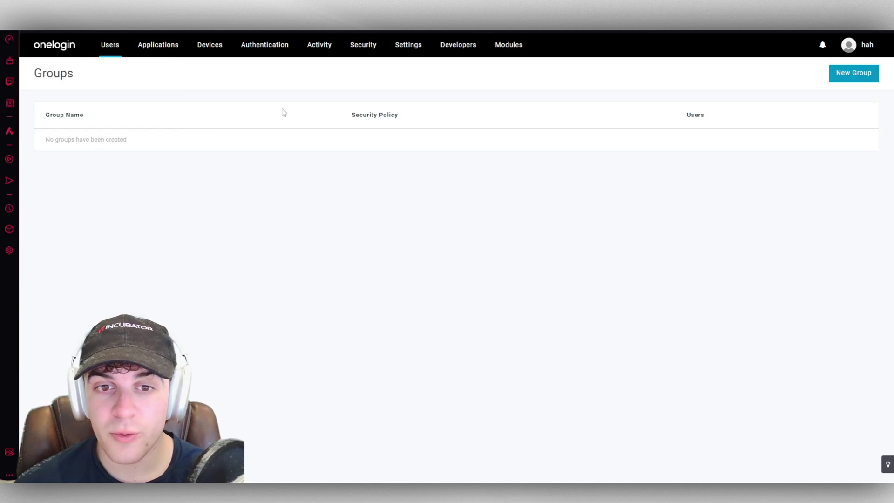
pyautogui.moveTo(110, 49)
pyautogui.click(112, 124)
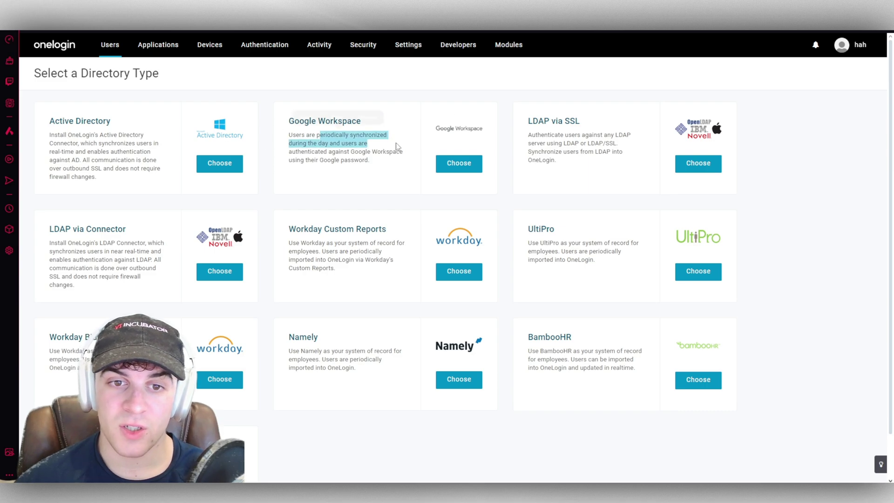
pyautogui.scroll(-1, 538, 201)
pyautogui.scroll(1, 396, 344)
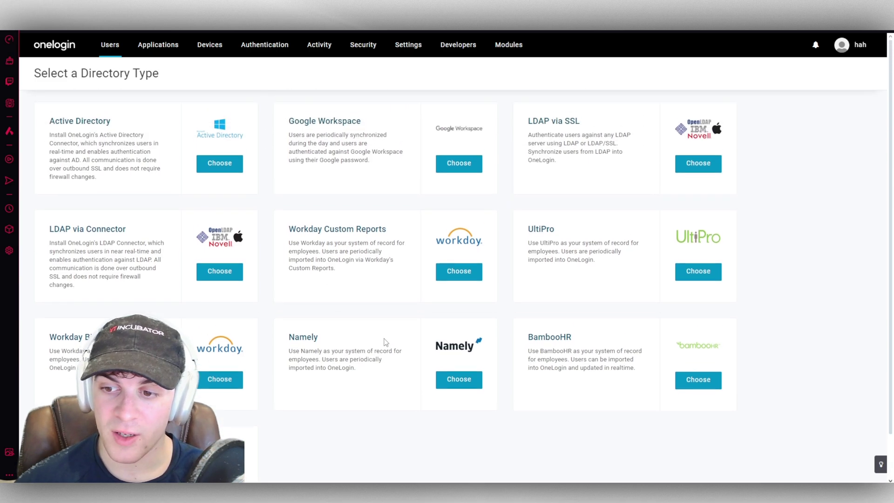
pyautogui.scroll(-1, 433, 295)
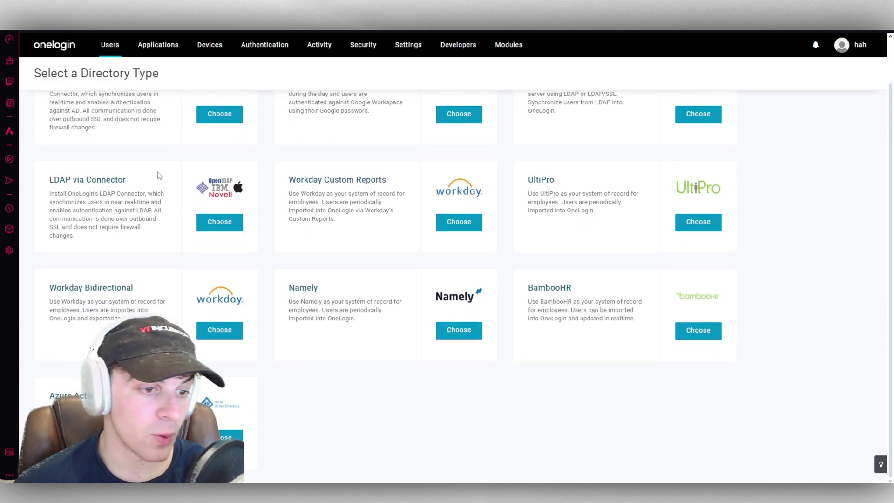
pyautogui.scroll(1, 156, 139)
pyautogui.moveTo(104, 47)
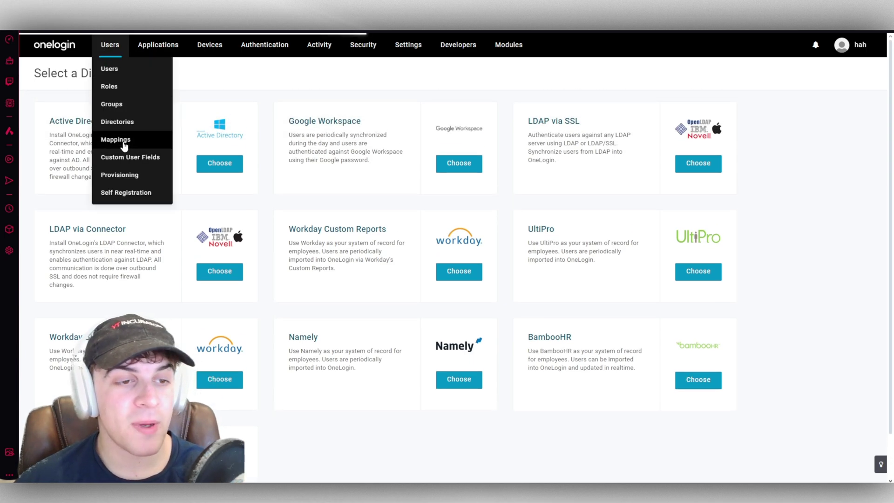
pyautogui.click(124, 142)
pyautogui.click(850, 78)
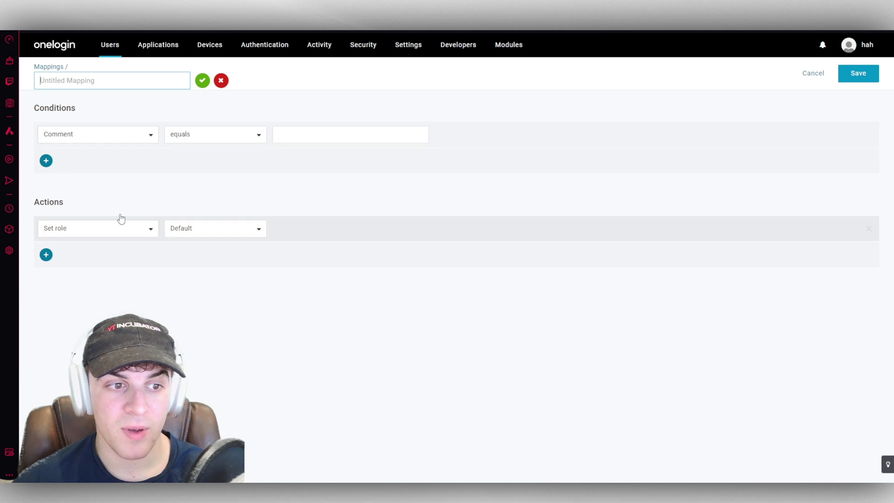
# Start a new custom user field in Custom User Fields, then cancel without saving.
pyautogui.moveTo(109, 48)
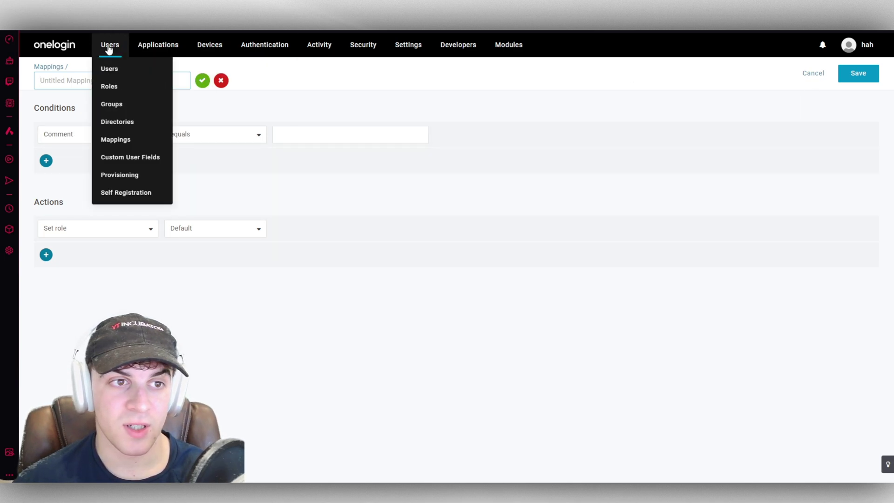
pyautogui.click(139, 164)
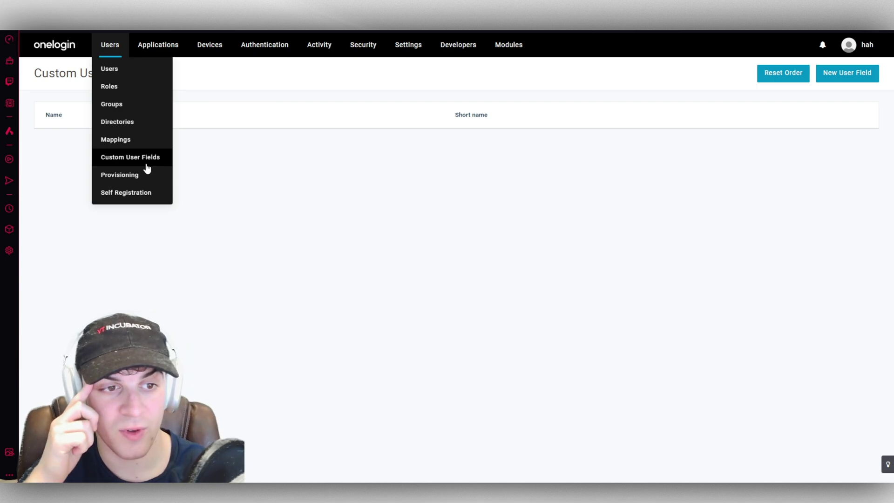
pyautogui.click(862, 78)
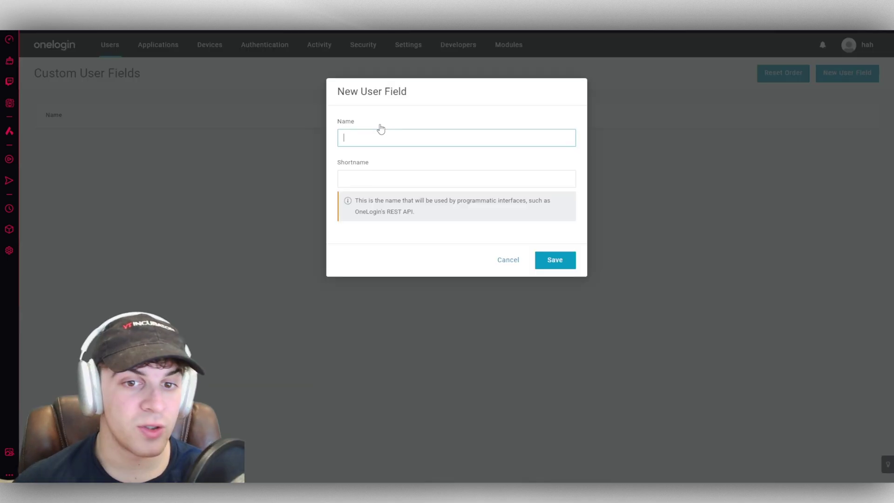
pyautogui.click(380, 177)
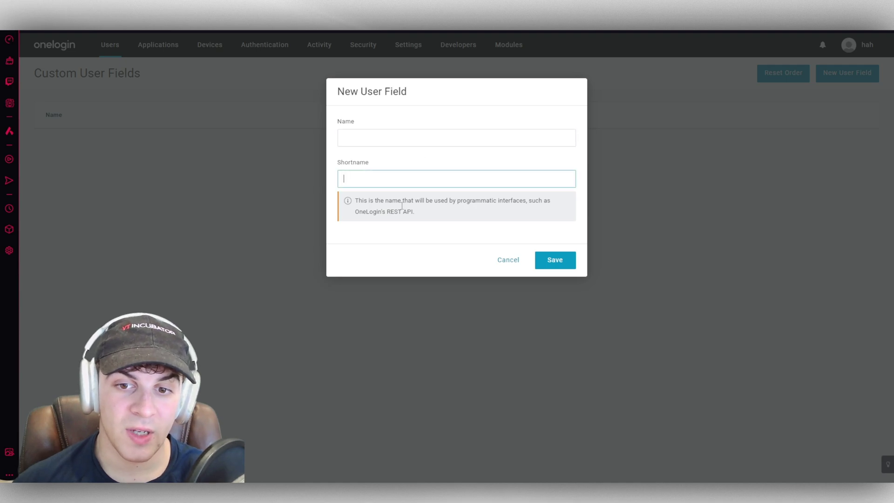
pyautogui.click(512, 261)
pyautogui.moveTo(120, 49)
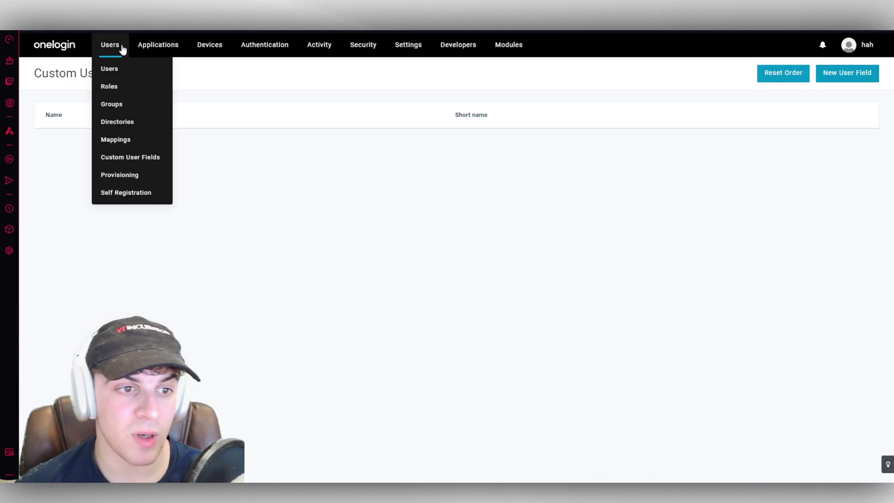
# Start a new self-registration profile and keep Email MagicLink as its verification type.
pyautogui.click(127, 192)
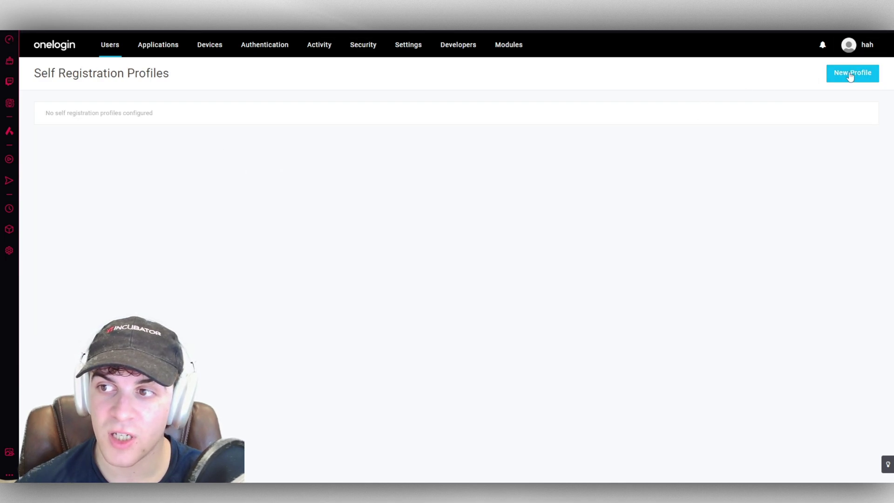
pyautogui.click(851, 74)
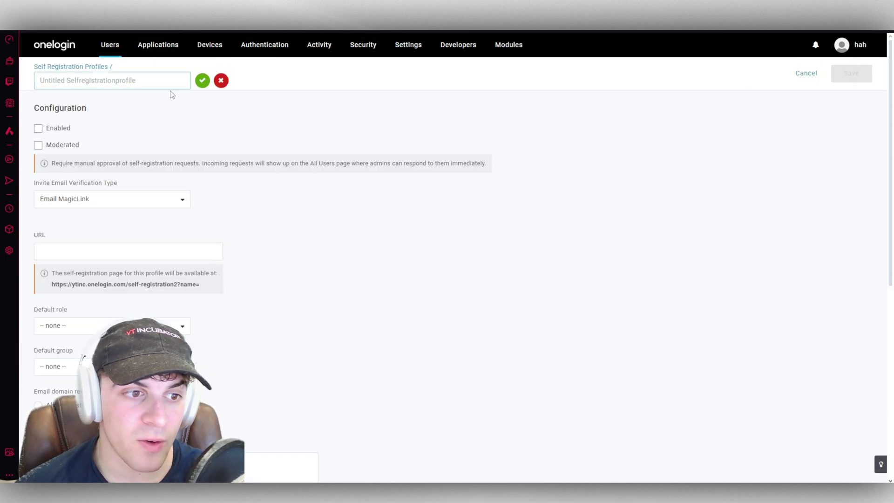
pyautogui.scroll(-7, 352, 148)
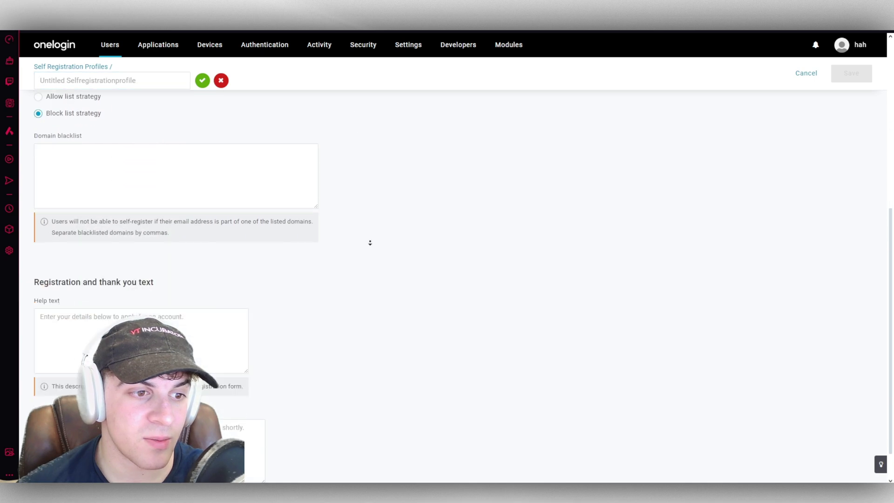
pyautogui.scroll(7, 375, 289)
pyautogui.scroll(-7, 410, 172)
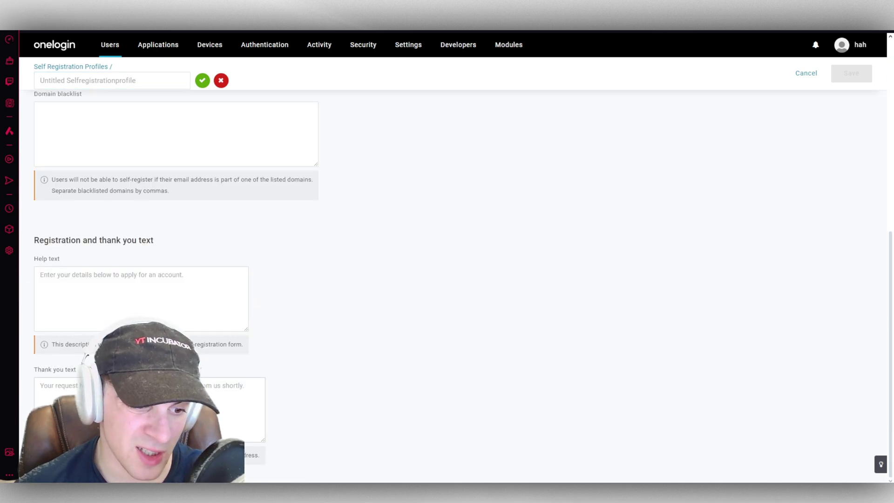
pyautogui.scroll(7, 361, 296)
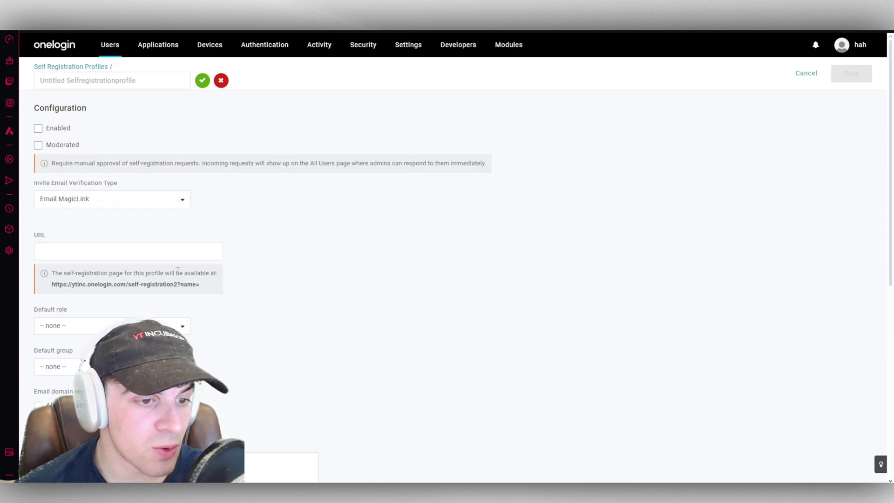
pyautogui.scroll(-1, 267, 210)
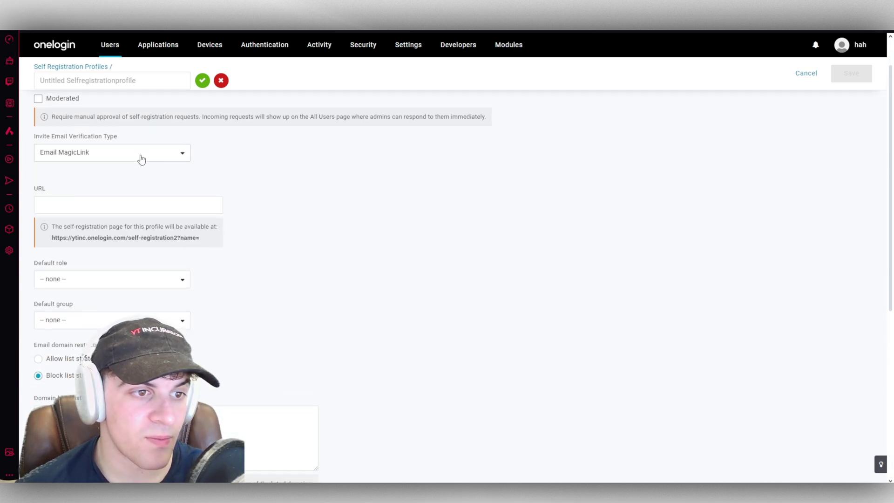
pyautogui.click(140, 153)
pyautogui.click(329, 183)
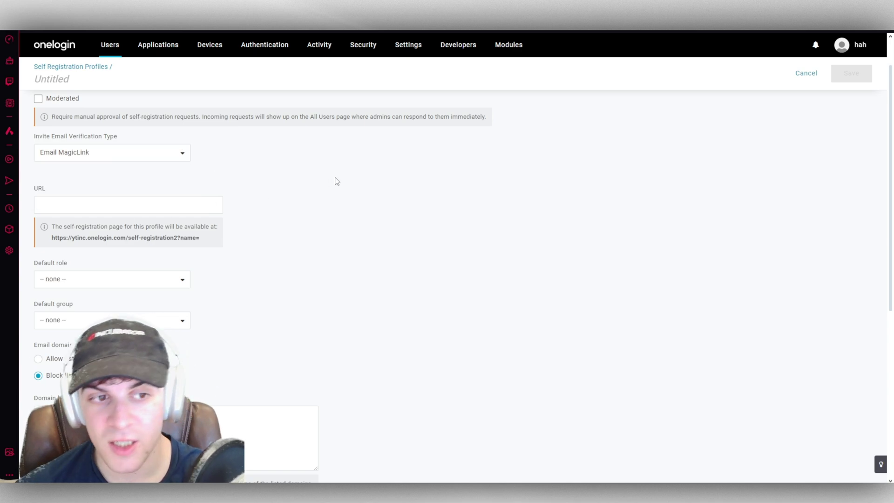
pyautogui.click(164, 157)
pyautogui.click(280, 192)
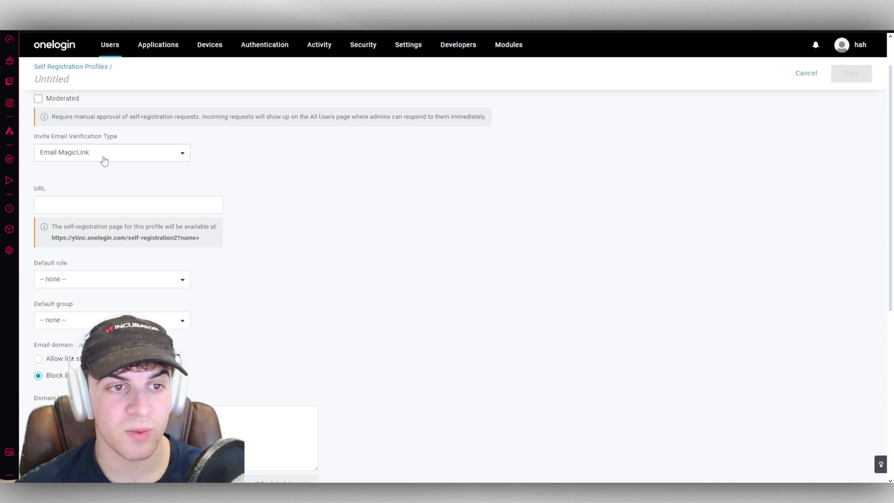
pyautogui.click(104, 159)
pyautogui.click(380, 194)
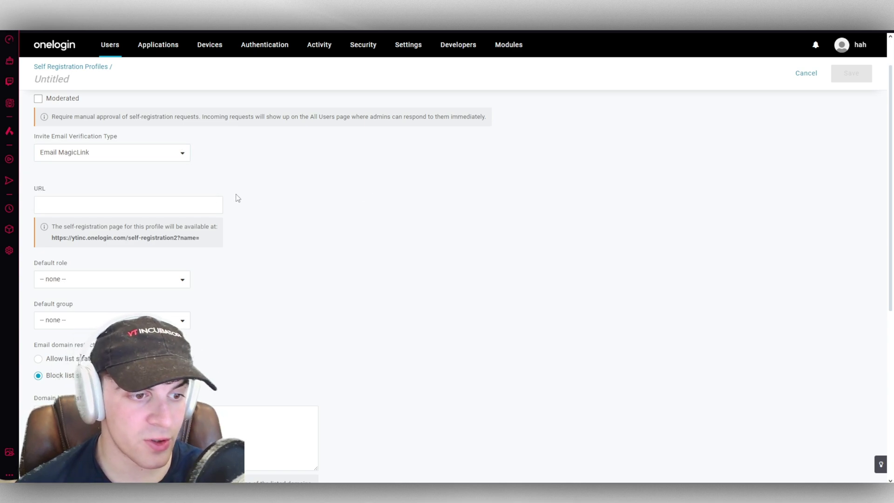
# Leave the domain blacklist empty and look at the registration help text field.
pyautogui.scroll(-3, 200, 191)
pyautogui.scroll(-3, 200, 162)
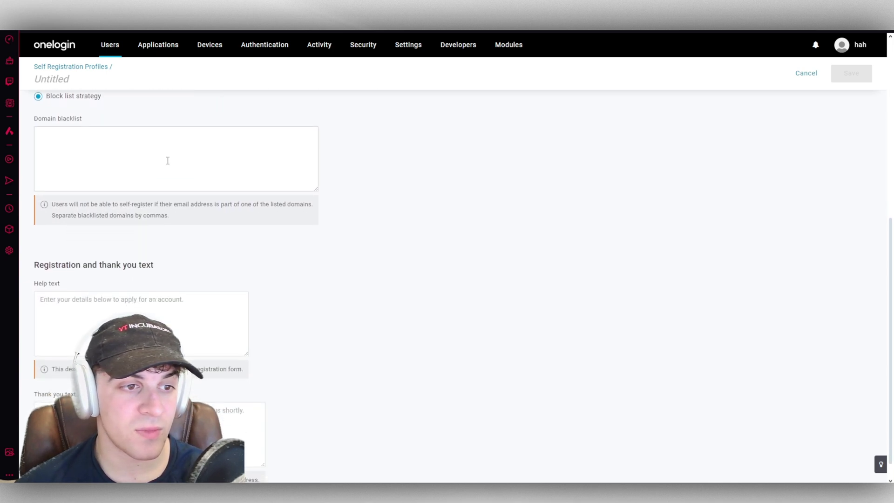
pyautogui.click(87, 148)
pyautogui.click(425, 205)
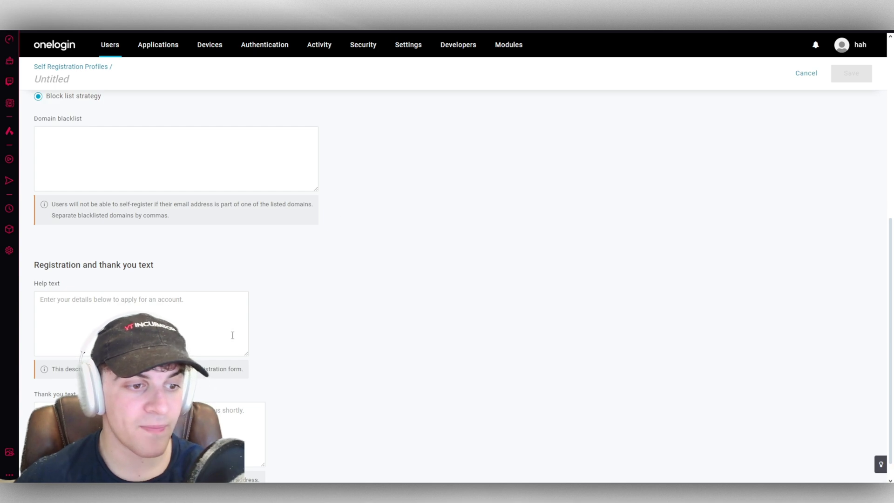
pyautogui.scroll(-1, 233, 242)
pyautogui.click(121, 281)
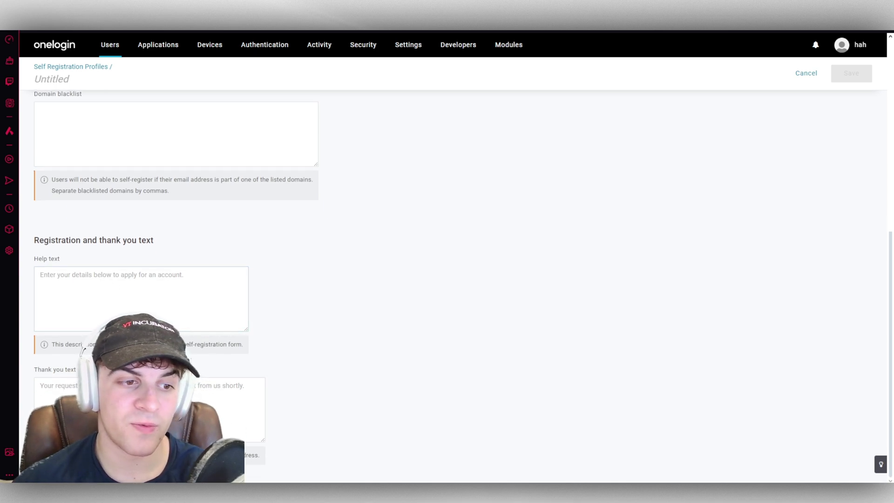
pyautogui.scroll(8, 325, 79)
# Add a new portal tab under Portal Tabs, rename it TESTTAB, and save it.
pyautogui.moveTo(124, 49)
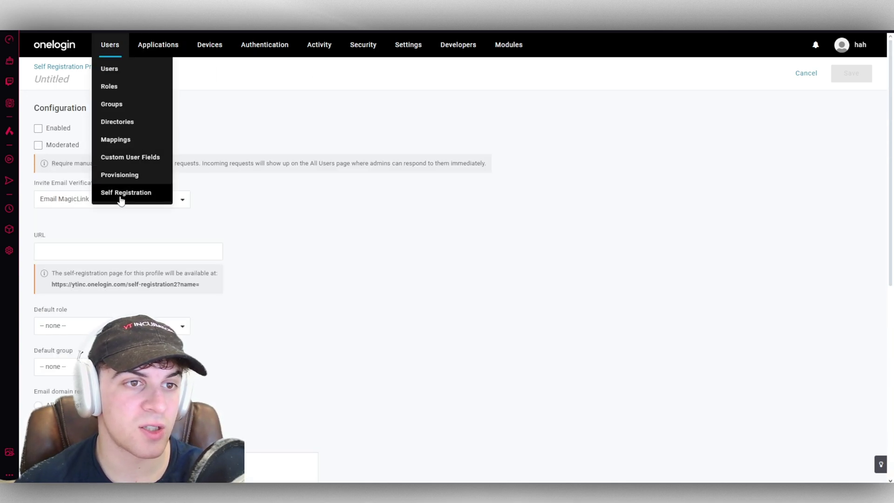
pyautogui.moveTo(166, 45)
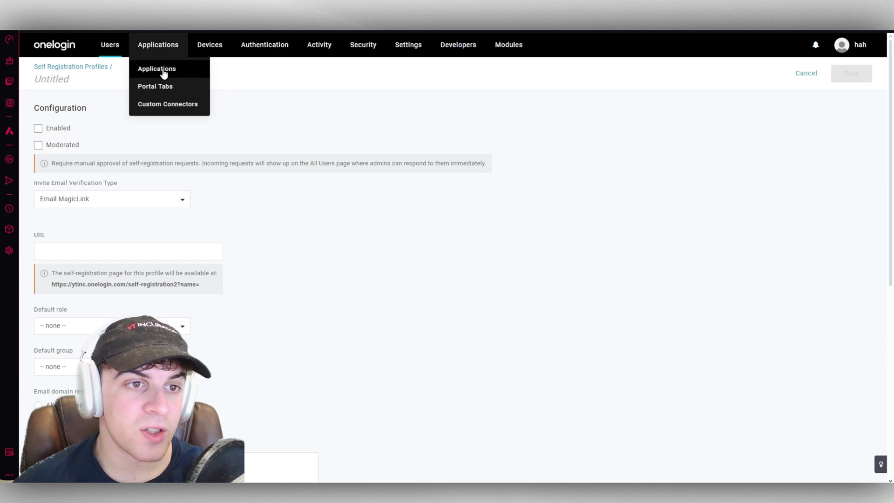
pyautogui.click(166, 86)
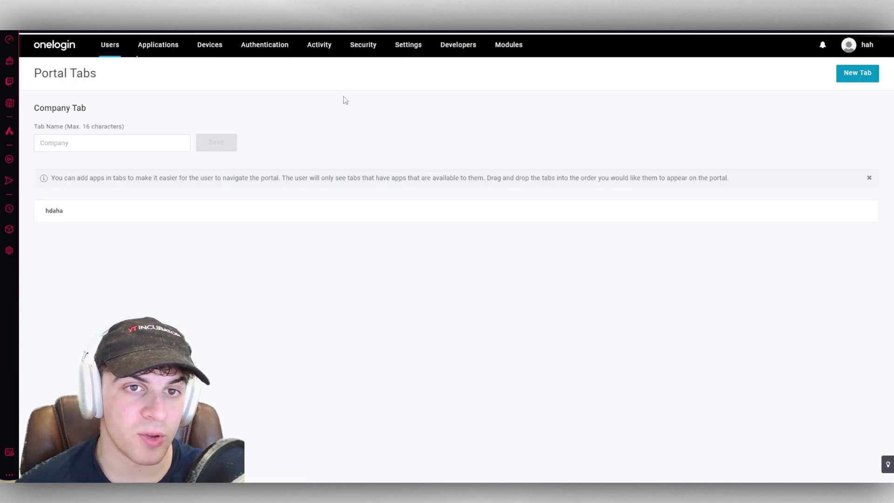
pyautogui.click(858, 74)
pyautogui.write('y')
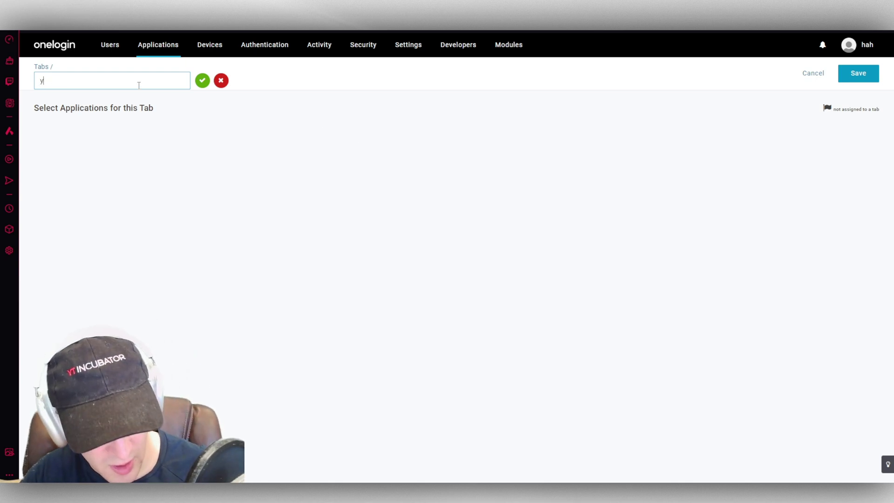
pyautogui.write('r')
pyautogui.press('BackSpace')
pyautogui.press('BackSpace')
pyautogui.write('T')
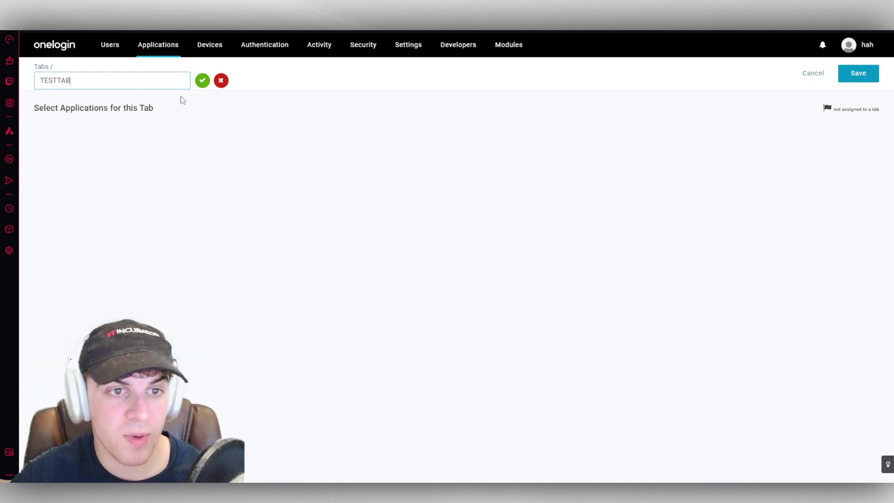
pyautogui.write('ESTTAB')
pyautogui.click(202, 80)
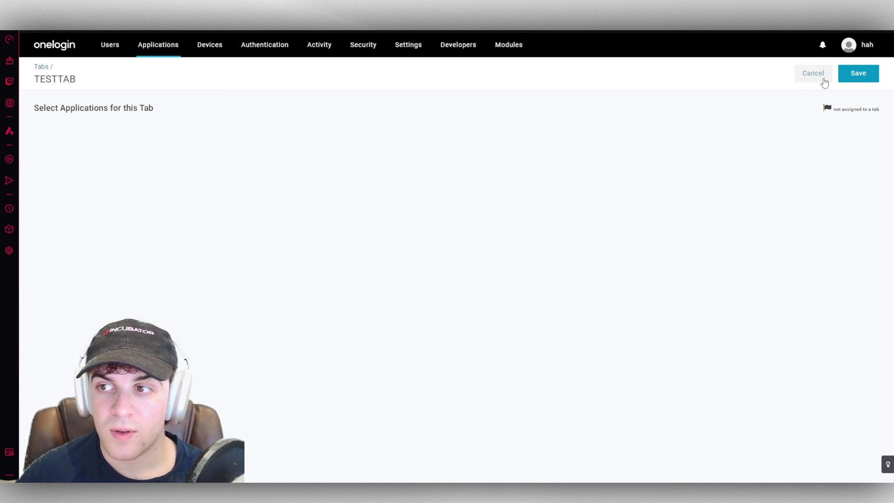
pyautogui.click(867, 77)
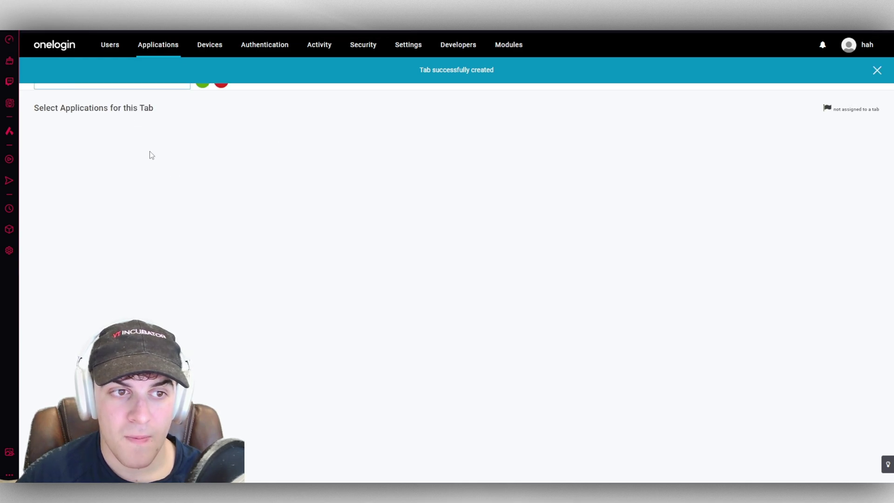
# Browse the full Find Applications list, then return to the catalogue search.
pyautogui.moveTo(122, 127); pyautogui.dragTo(160, 113)
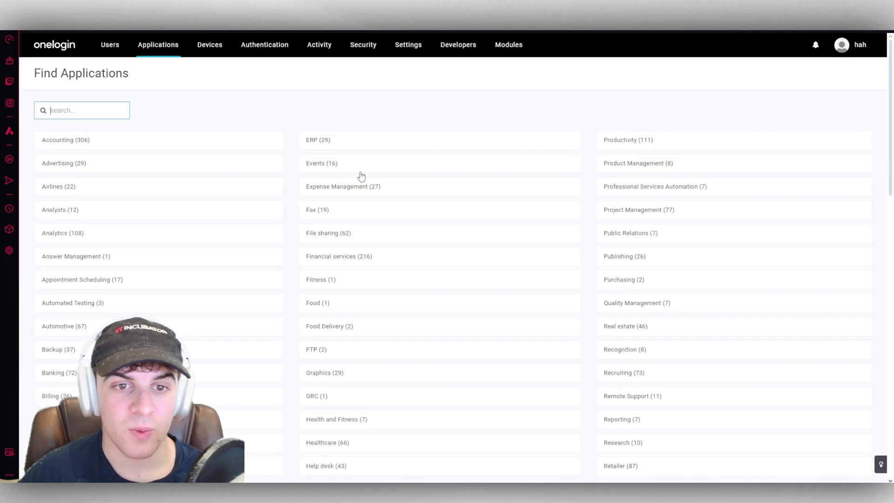
pyautogui.click(632, 147)
pyautogui.click(863, 141)
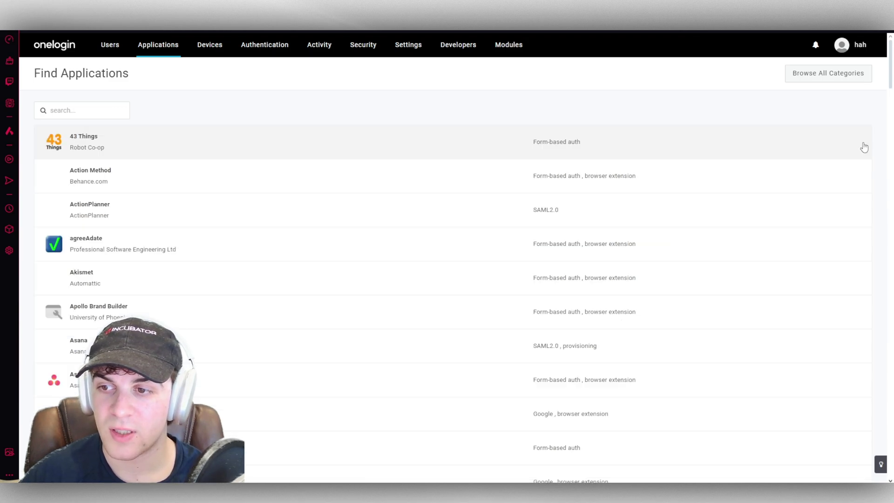
pyautogui.scroll(-8, 219, 186)
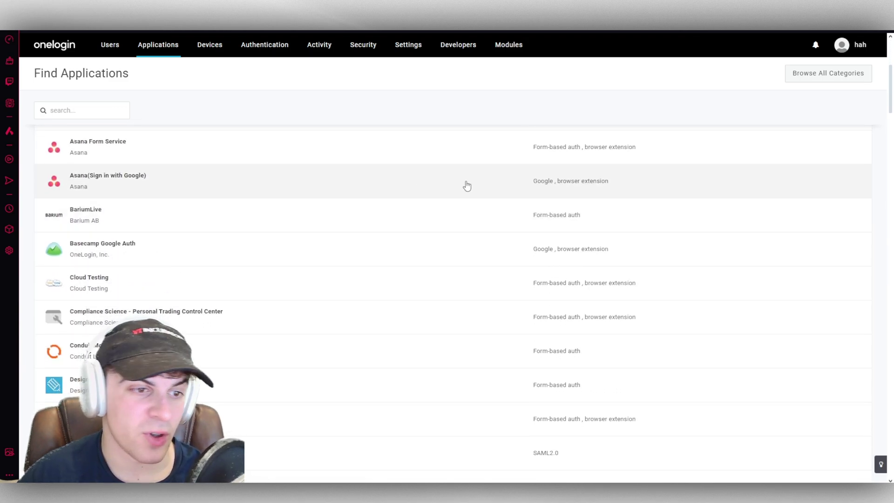
pyautogui.scroll(-9, 212, 305)
pyautogui.scroll(-13, 223, 352)
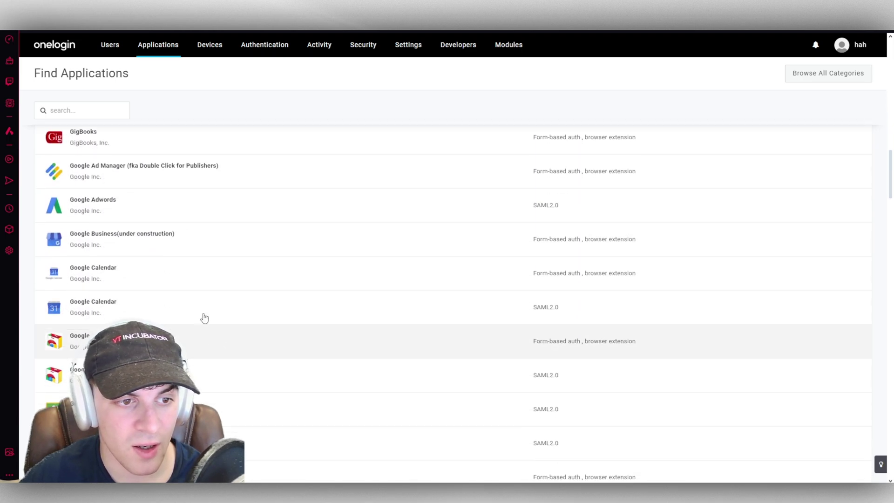
pyautogui.scroll(-6, 288, 361)
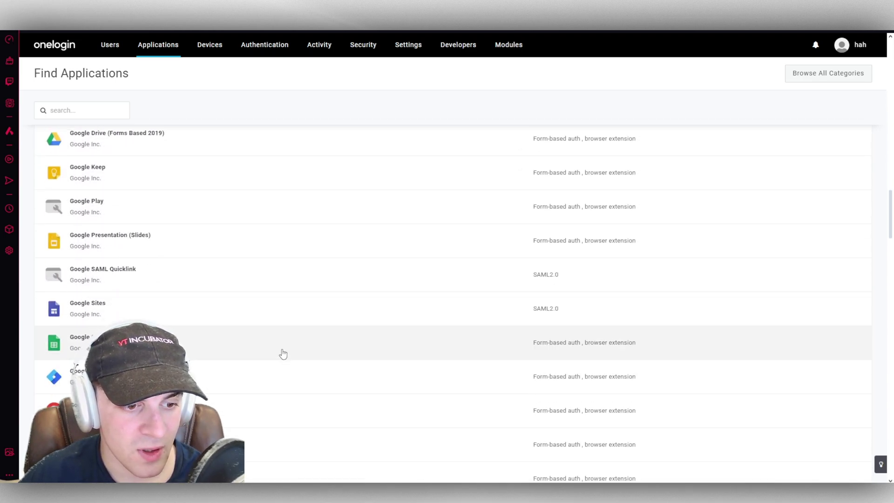
pyautogui.middleClick(281, 349)
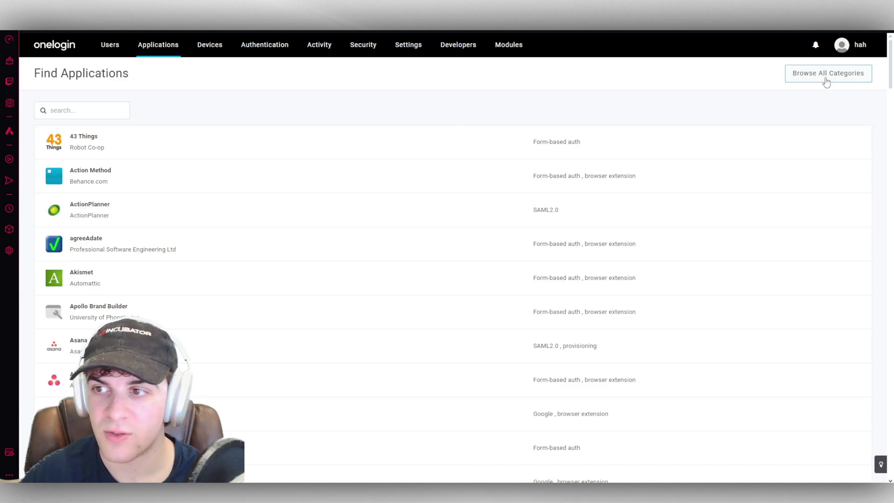
pyautogui.click(825, 76)
pyautogui.click(100, 107)
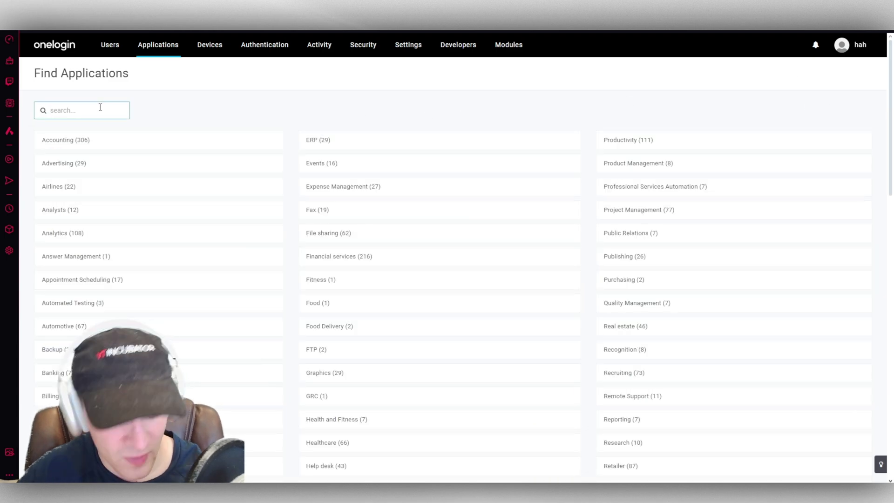
# Search for SLACK, add and save the Slack app, then view its Configuration and Parameters.
pyautogui.write('SLACK')
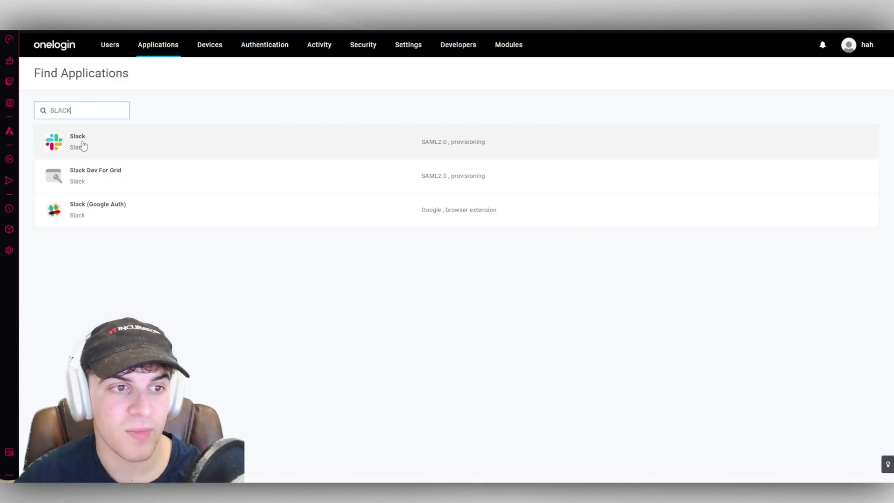
pyautogui.click(82, 142)
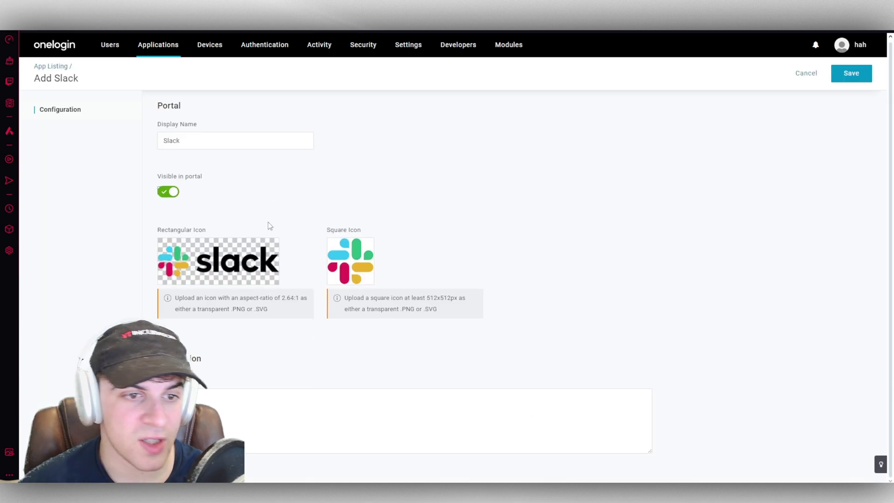
pyautogui.click(848, 74)
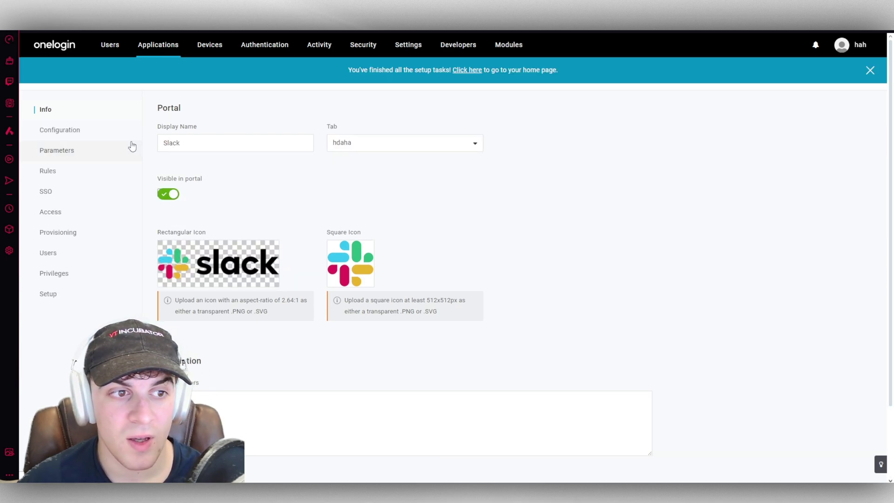
pyautogui.click(85, 126)
pyautogui.click(71, 148)
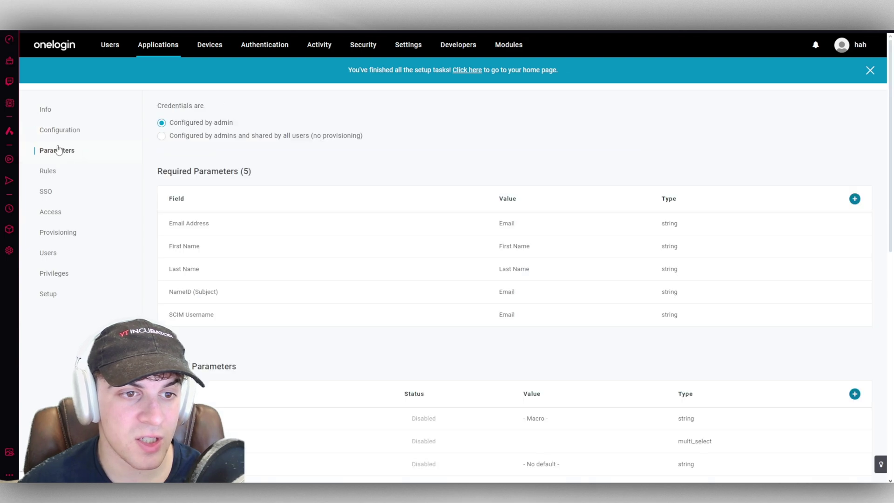
pyautogui.click(59, 131)
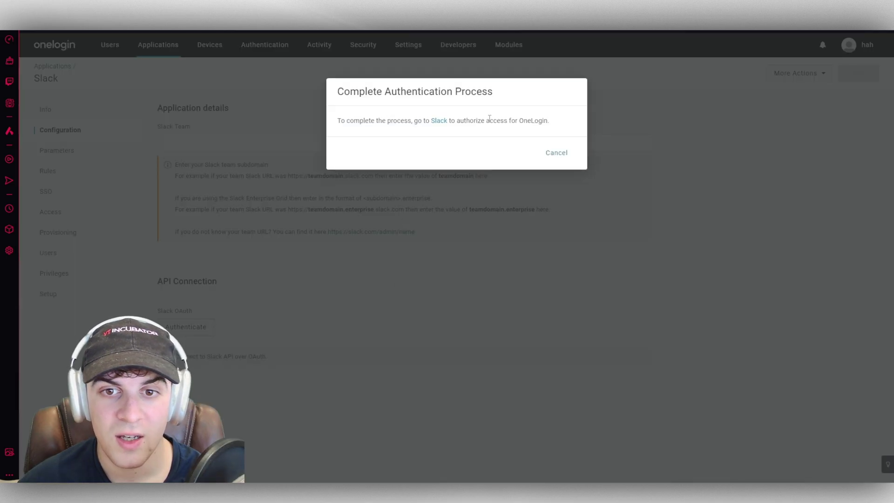
# Try authenticating with Slack, then review the app's Parameters, Rules and SSO pages.
pyautogui.click(438, 122)
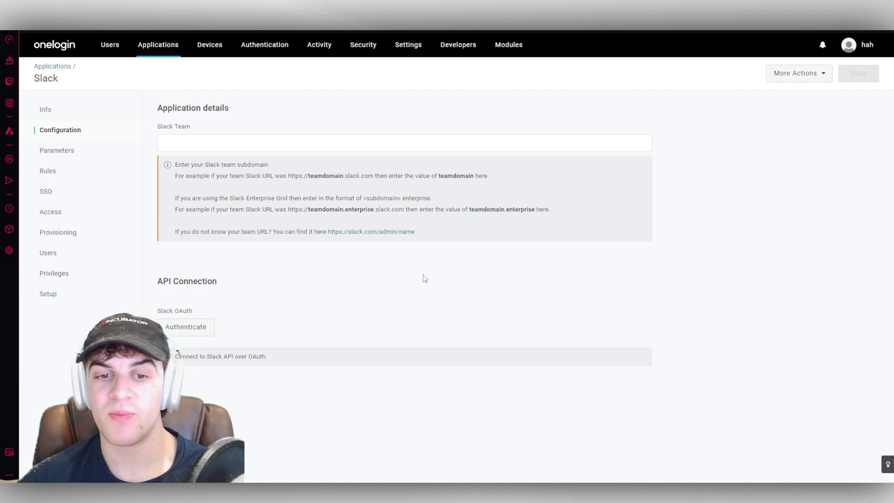
pyautogui.click(44, 151)
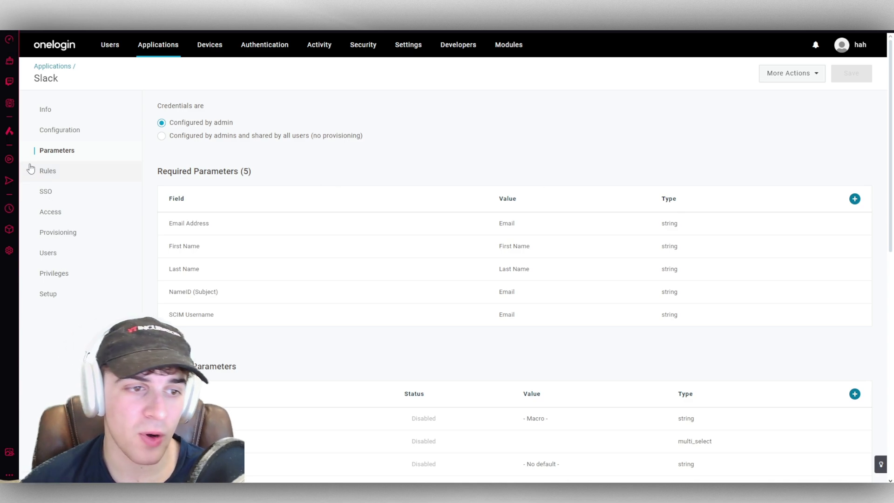
pyautogui.click(52, 172)
pyautogui.click(75, 202)
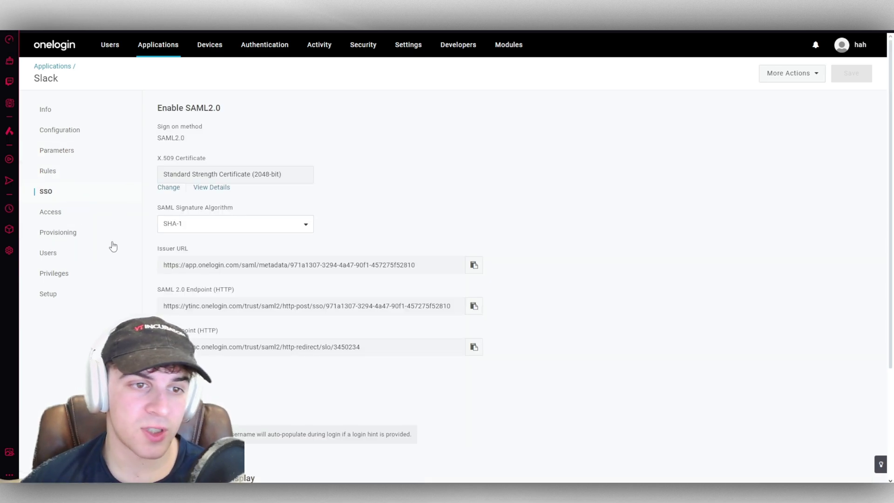
pyautogui.click(58, 213)
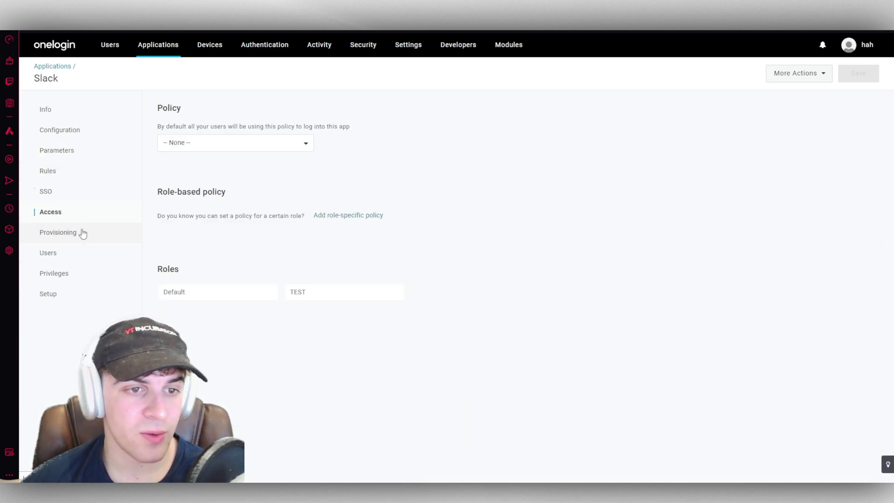
# Grant the TEST role access to Slack and review Provisioning, Users, Privileges and Setup pages.
pyautogui.click(192, 145)
pyautogui.click(360, 139)
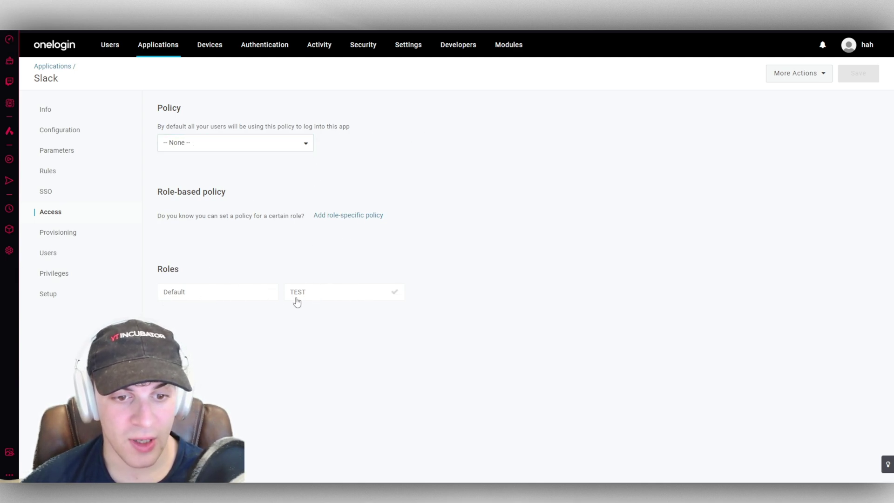
pyautogui.click(339, 295)
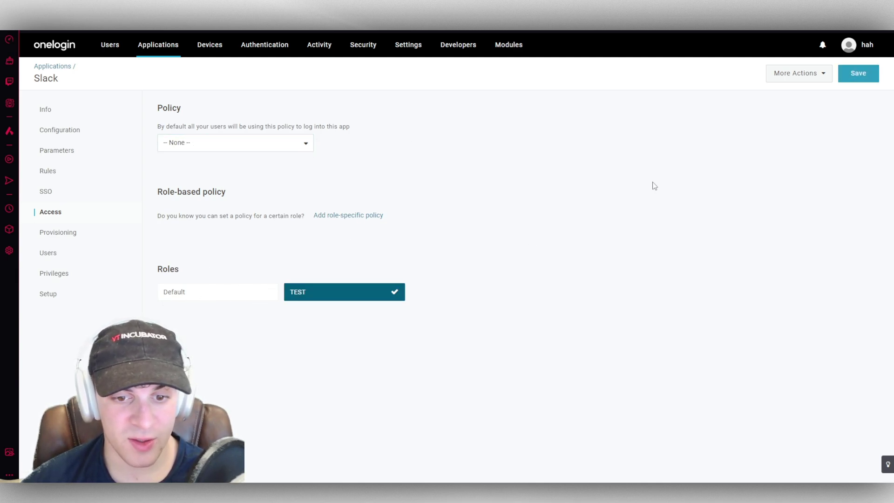
pyautogui.click(58, 233)
pyautogui.click(70, 256)
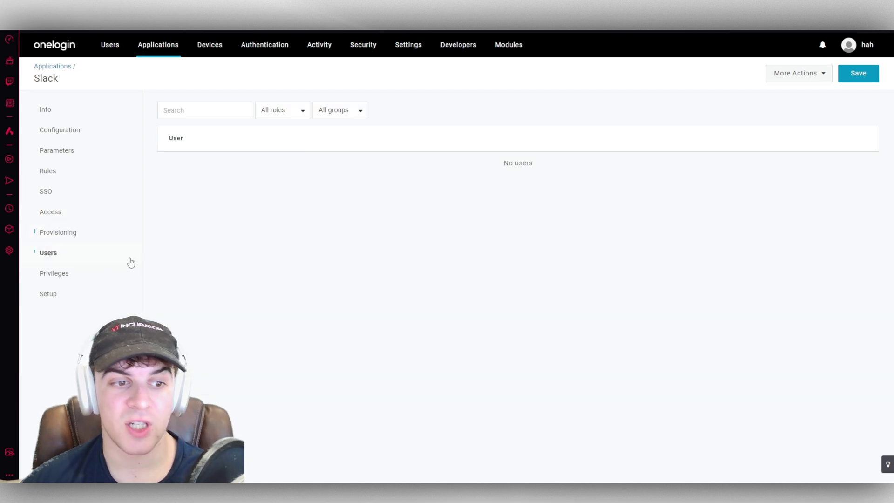
pyautogui.click(74, 273)
pyautogui.click(49, 296)
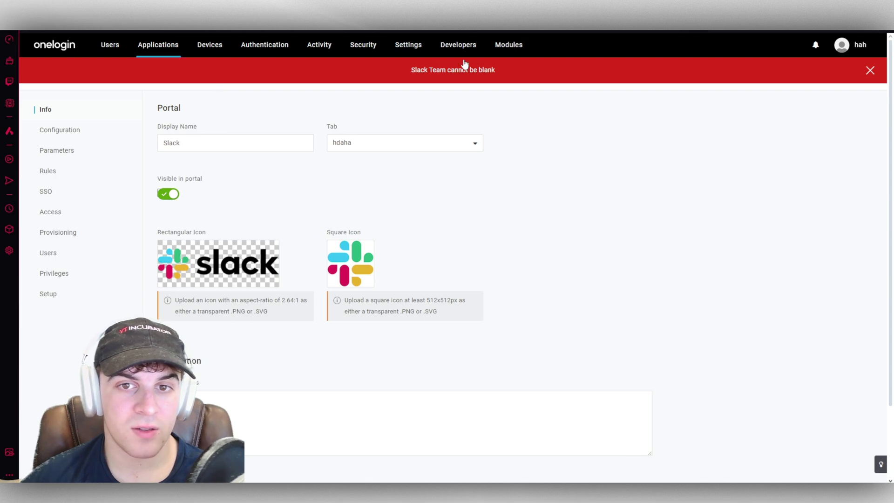
# Add Slack to the TESTTAB tab, dismiss the update banner, and open TESTTAB.
pyautogui.scroll(-1, 305, 253)
pyautogui.scroll(-3, 269, 355)
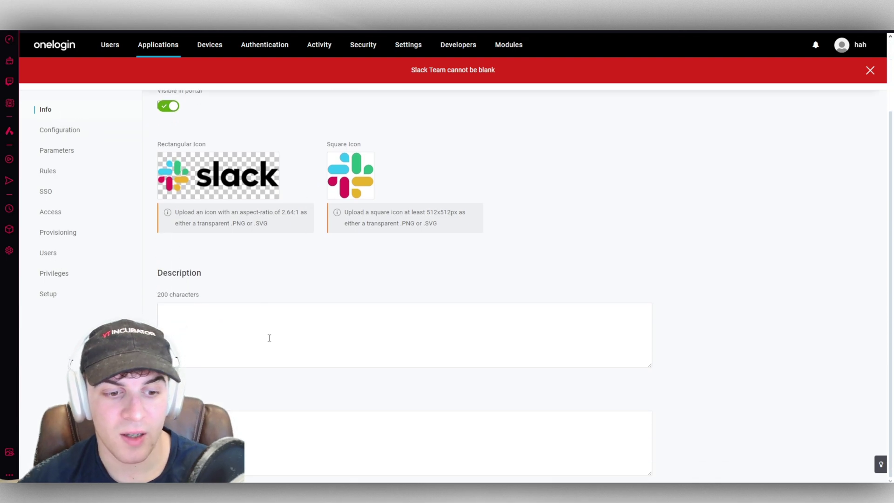
pyautogui.scroll(4, 124, 249)
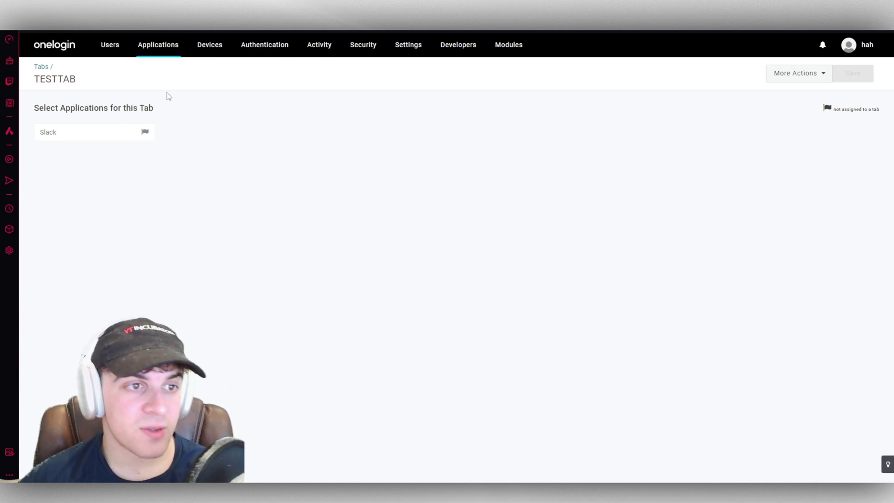
pyautogui.click(77, 135)
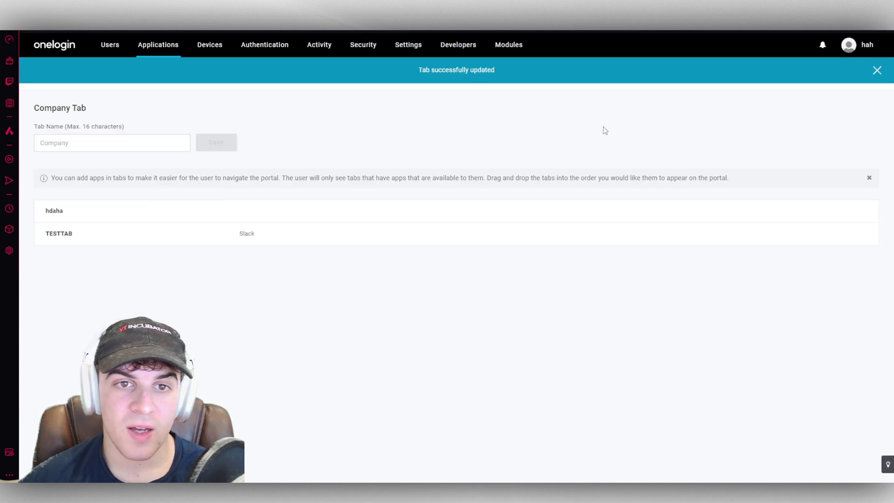
pyautogui.click(877, 72)
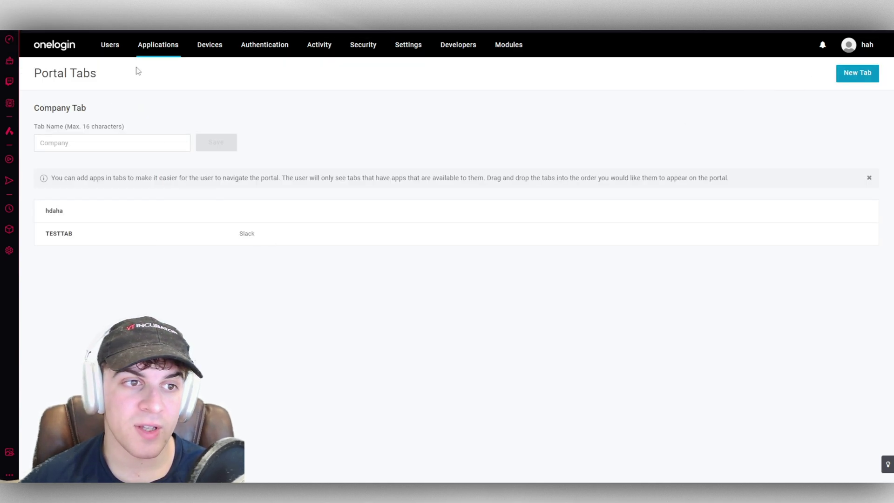
pyautogui.moveTo(158, 45)
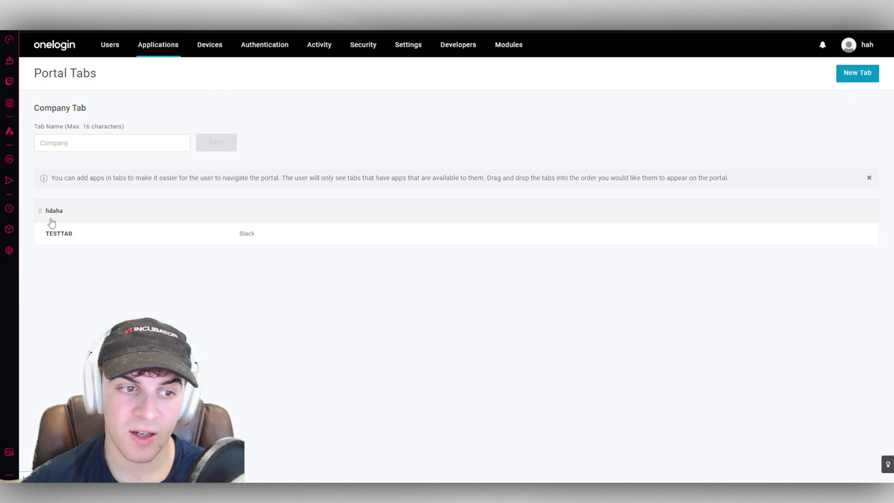
pyautogui.click(66, 239)
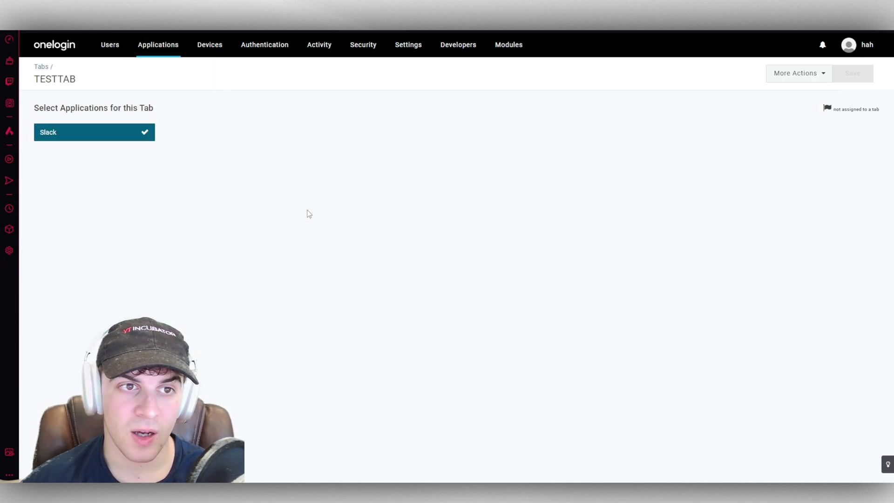
# Go to Custom Connectors and start a new connector, keeping the Untitled name.
pyautogui.moveTo(163, 53)
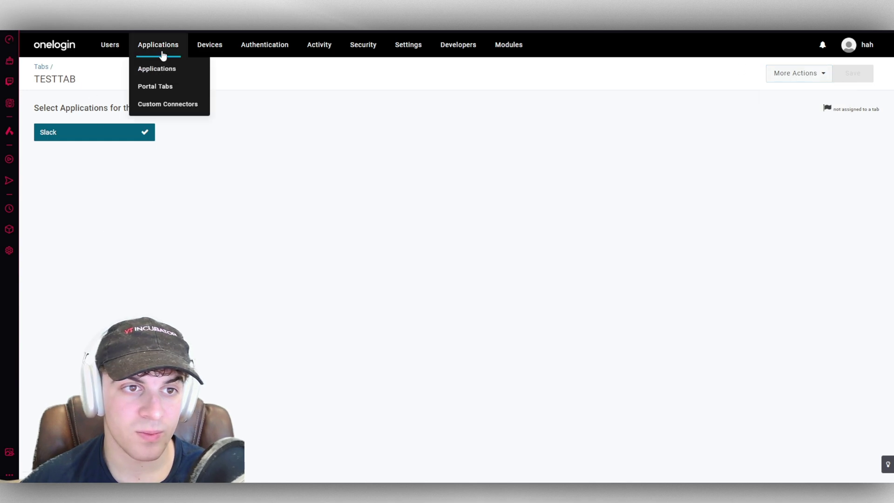
pyautogui.click(165, 105)
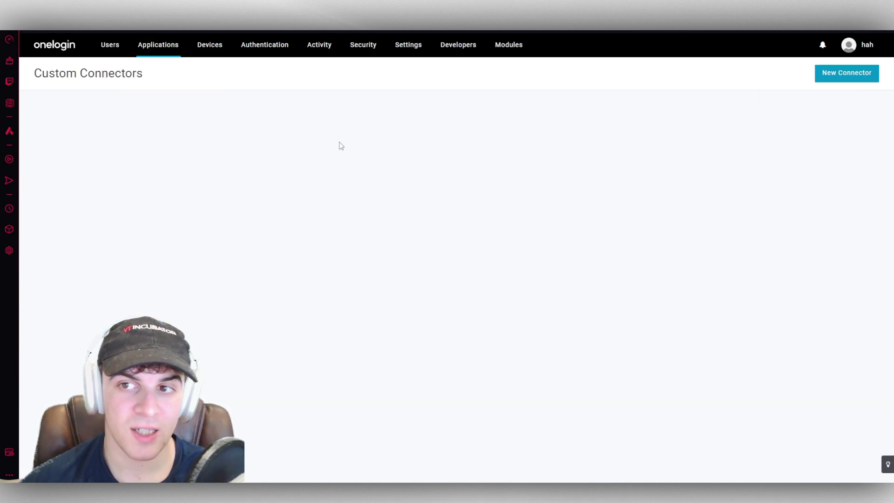
pyautogui.click(833, 78)
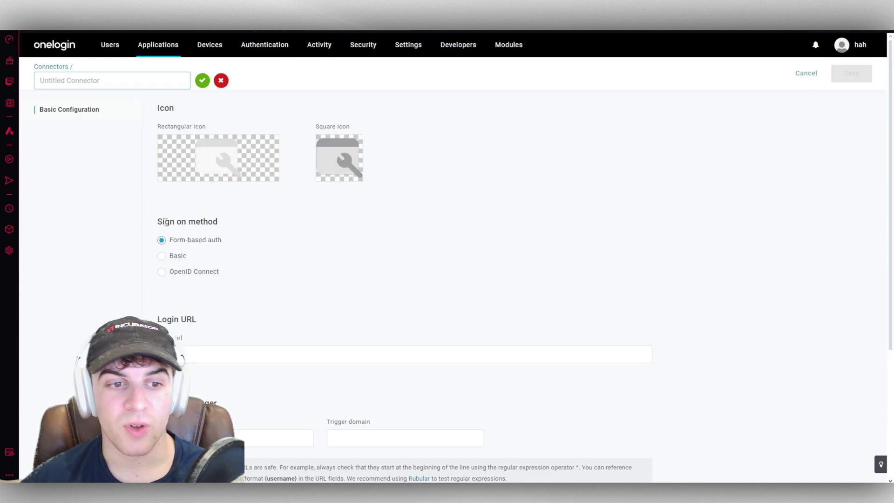
pyautogui.moveTo(165, 221); pyautogui.dragTo(200, 222)
pyautogui.click(185, 240)
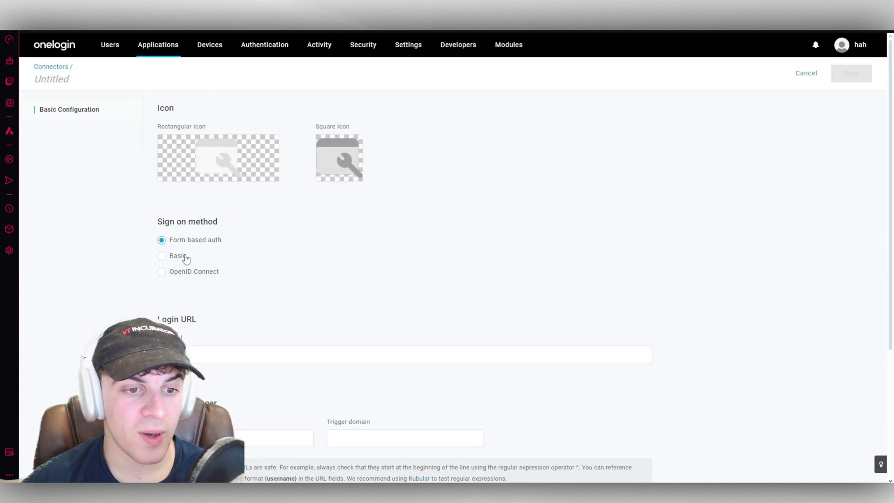
# Scroll through the Untitled connector form to review its sign-on method options.
pyautogui.scroll(-2, 220, 280)
pyautogui.scroll(1, 227, 234)
pyautogui.scroll(1, 227, 234)
pyautogui.scroll(-2, 365, 216)
pyautogui.scroll(-1, 704, 233)
pyautogui.scroll(3, 637, 153)
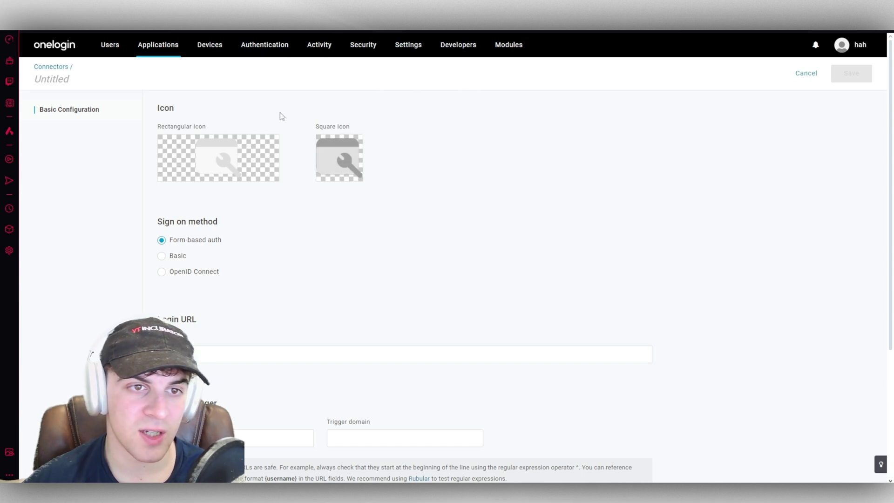
pyautogui.moveTo(148, 62)
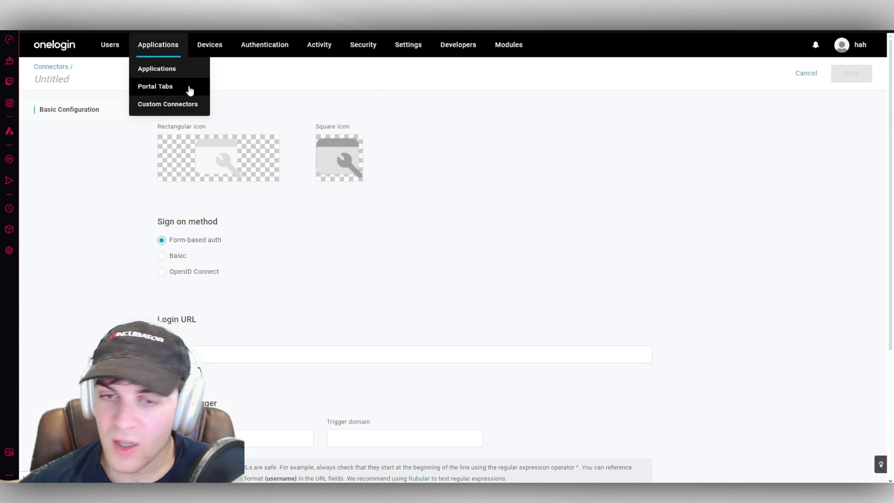
# View the OneLogin Desktop devices page, then go to Security > Authentication Factors.
pyautogui.moveTo(208, 43)
pyautogui.click(223, 70)
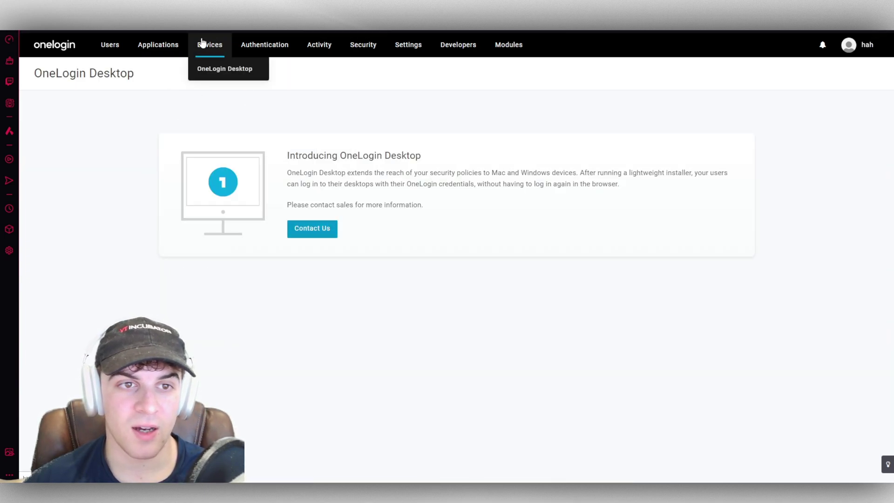
pyautogui.moveTo(273, 57)
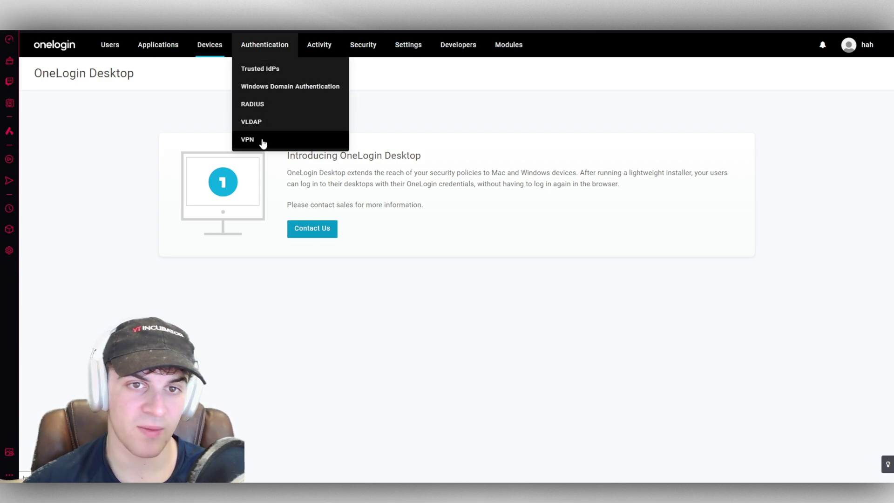
pyautogui.moveTo(323, 47)
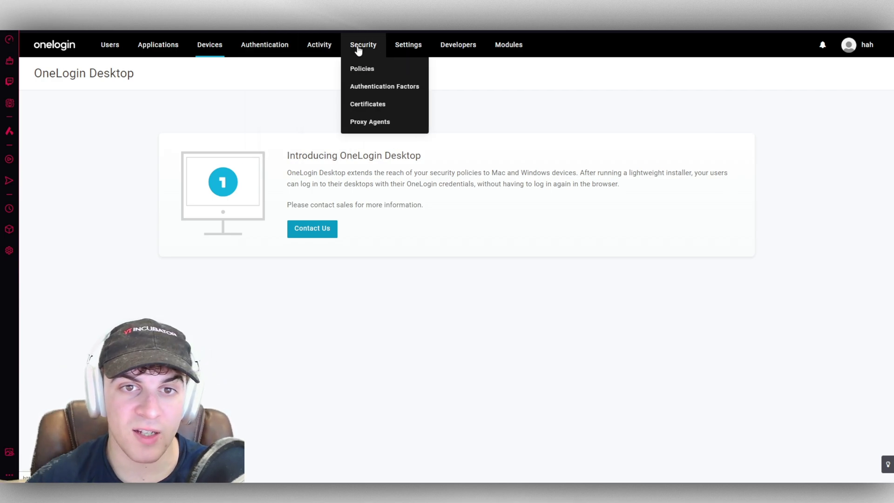
pyautogui.click(370, 89)
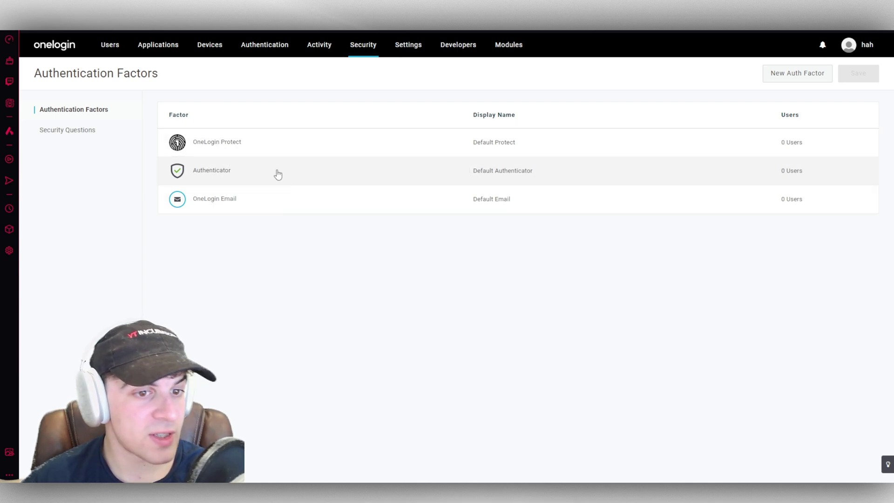
pyautogui.moveTo(97, 58)
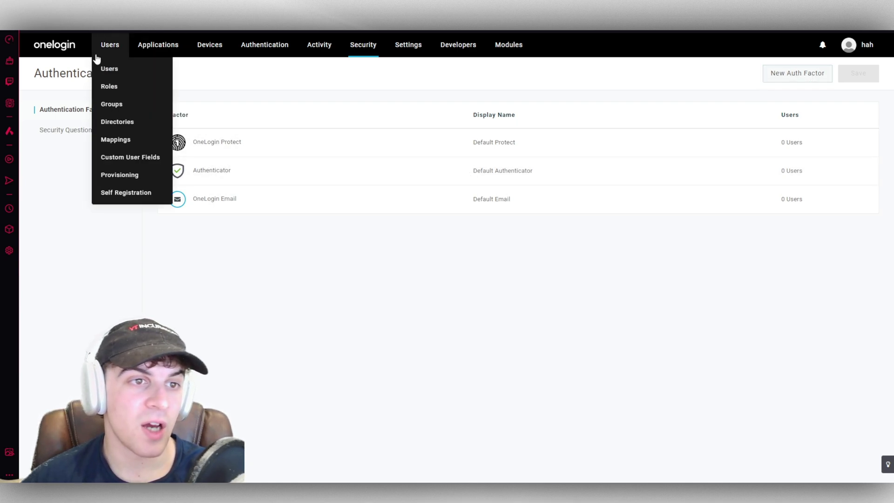
# Look over the Company Info settings, then go to Branding settings.
pyautogui.click(409, 52)
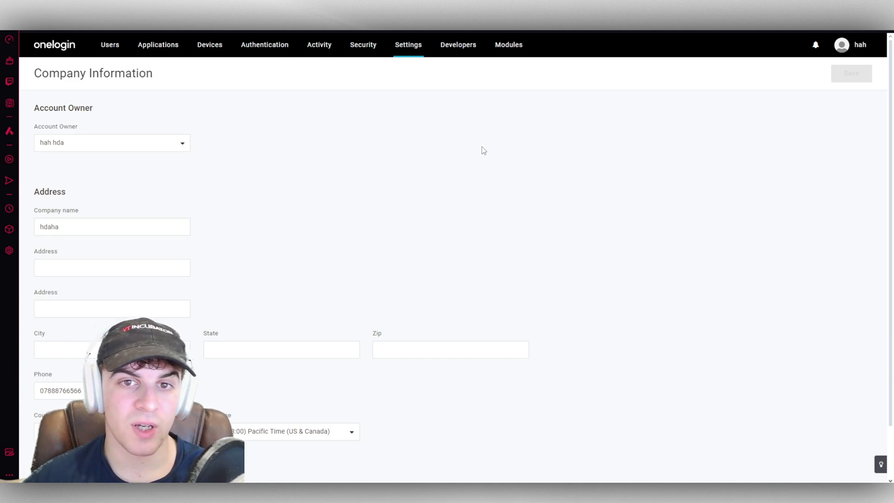
pyautogui.moveTo(423, 55)
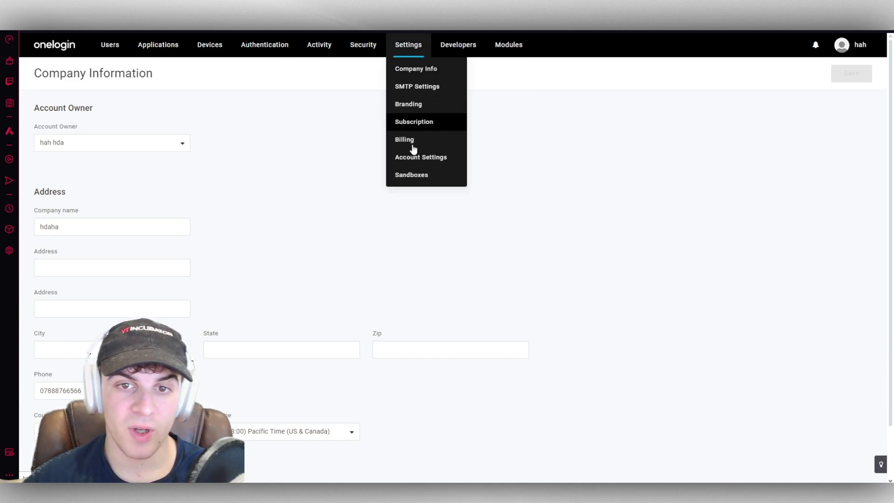
pyautogui.click(424, 109)
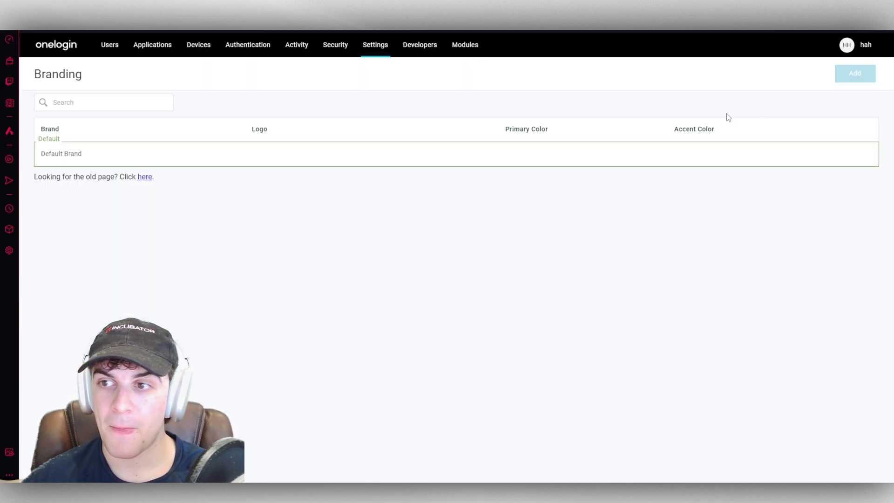
# In Default Brand, review Design Elements and SMTP Configuration, ending on Email Template.
pyautogui.click(62, 157)
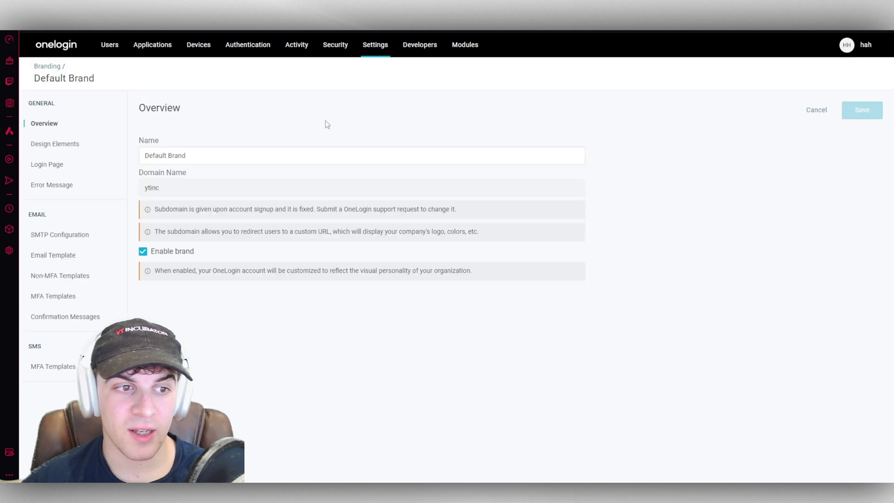
pyautogui.click(84, 148)
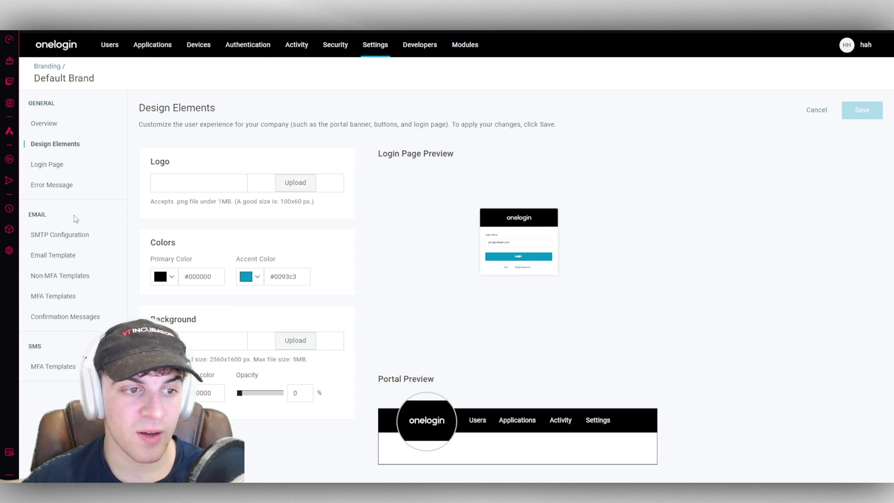
pyautogui.click(66, 235)
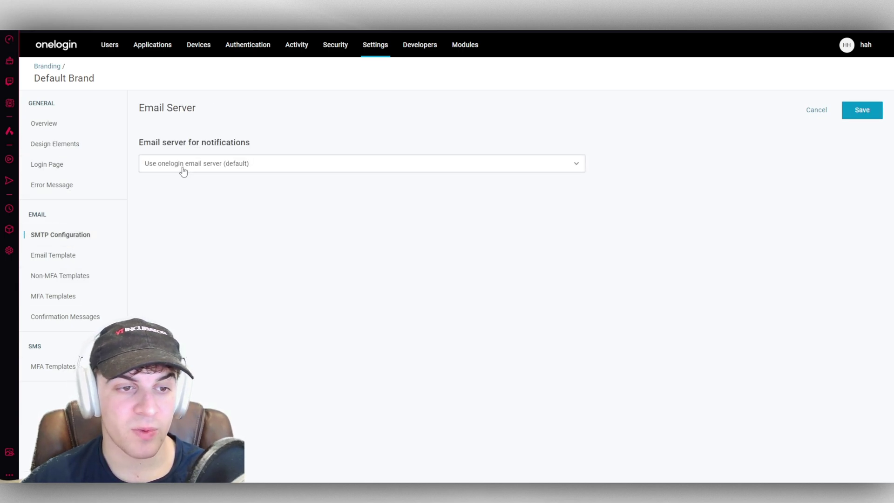
pyautogui.click(47, 256)
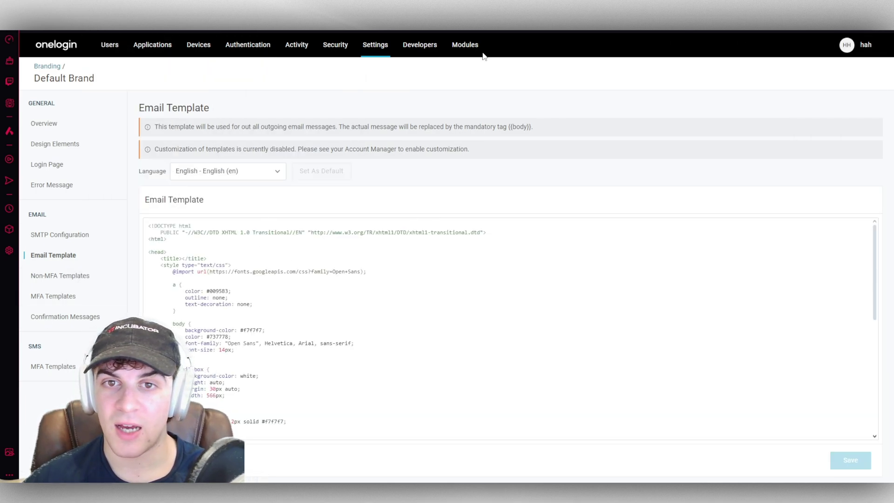
# Switch to the user portal, show Frequents, and reload the page.
pyautogui.click(62, 48)
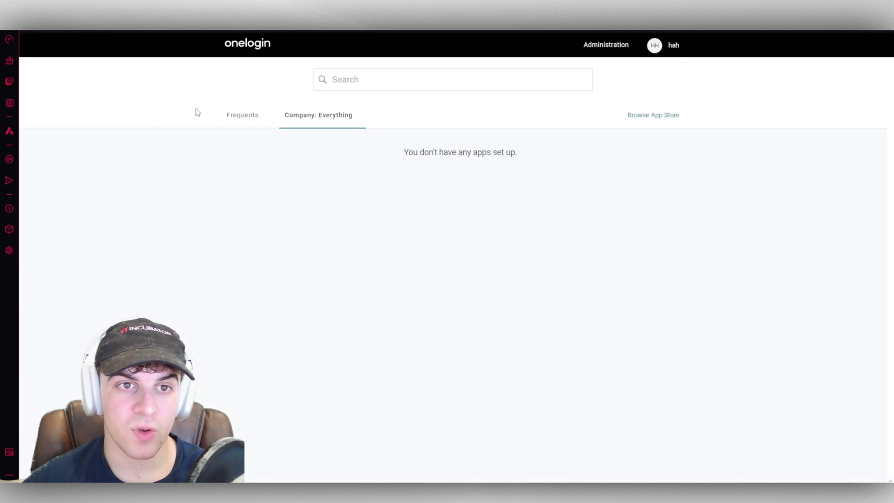
pyautogui.click(250, 118)
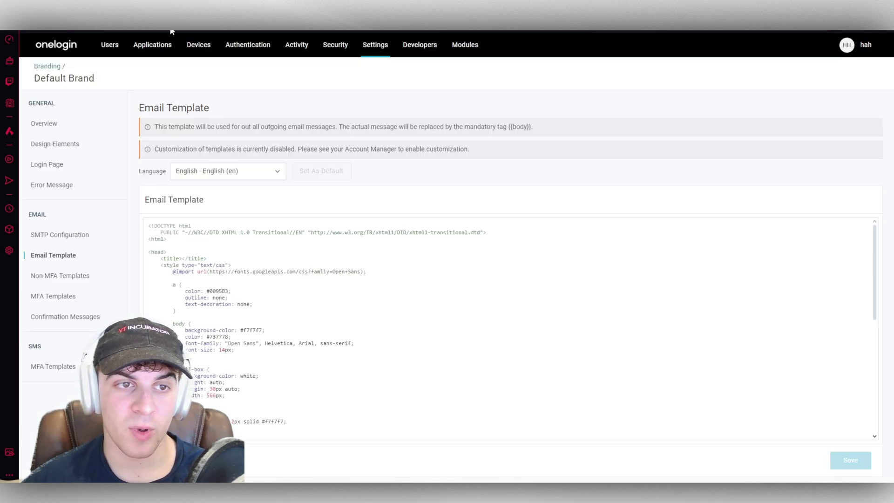
pyautogui.hotkey('ctrl', 'l')
pyautogui.click(205, 57)
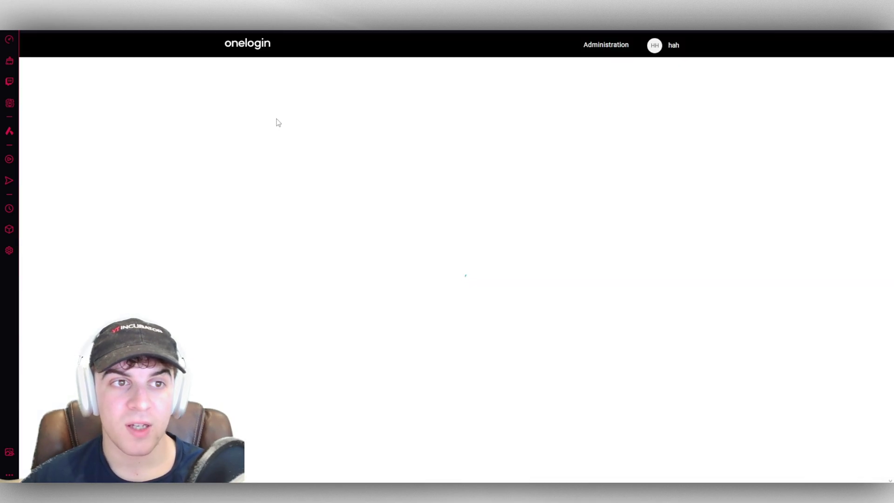
# Toggle the portal between Frequents and Company: Everything apps.
pyautogui.click(256, 118)
pyautogui.click(331, 117)
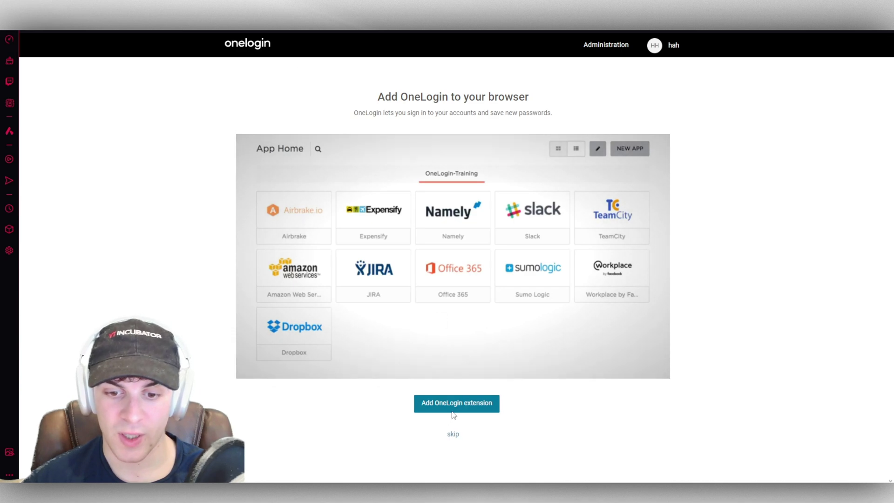
pyautogui.moveTo(408, 97); pyautogui.dragTo(469, 97)
pyautogui.click(469, 97)
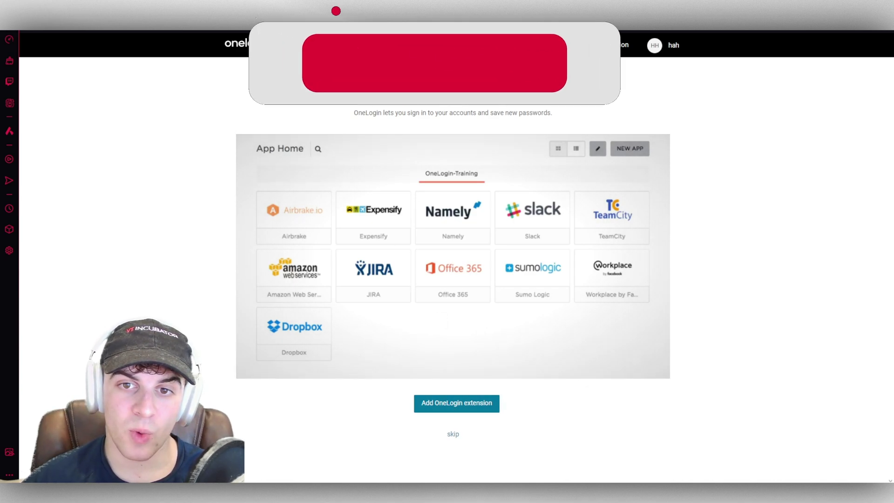